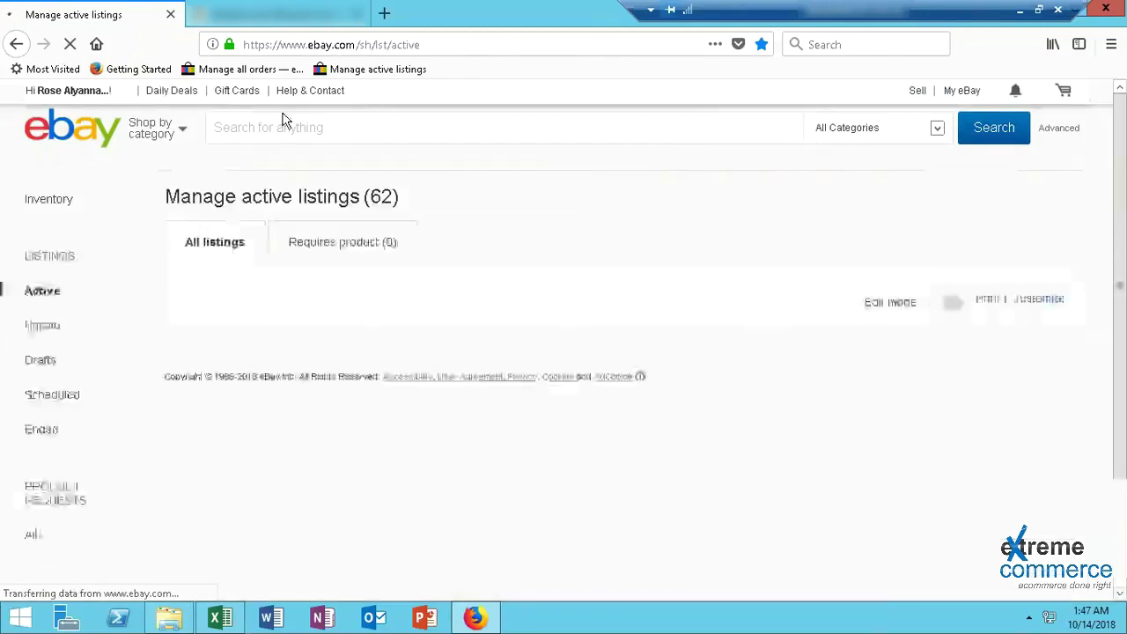
Start a new listing from Seller Hub and browse the item categories into Home & Garden
{"action": "mouse_move", "coordinate": [203, 217]}
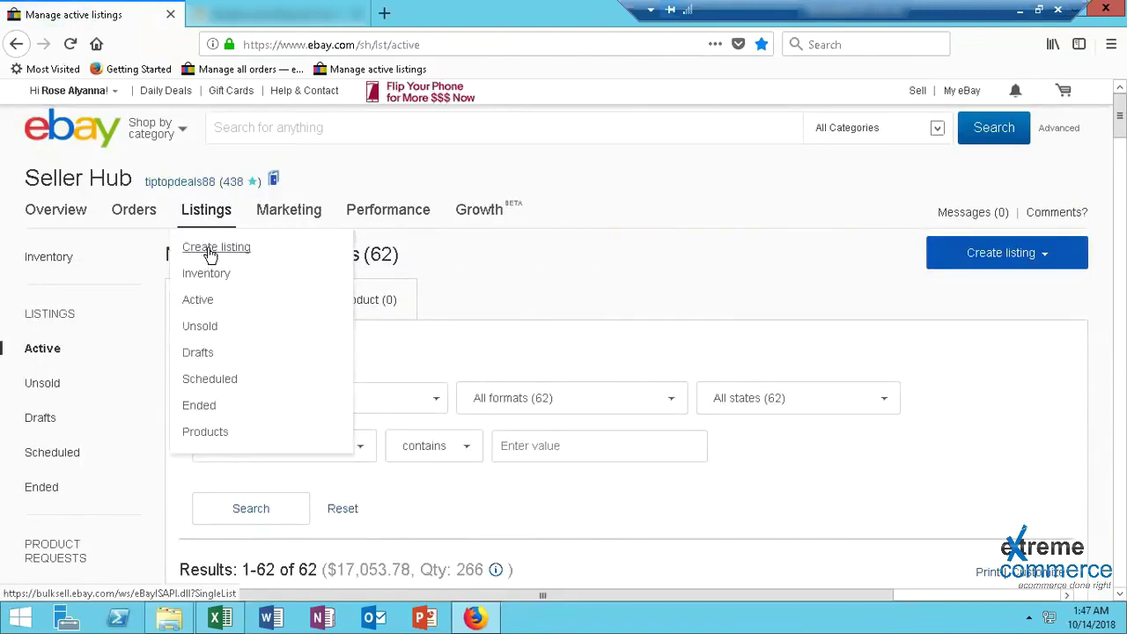
{"action": "left_click", "coordinate": [211, 251]}
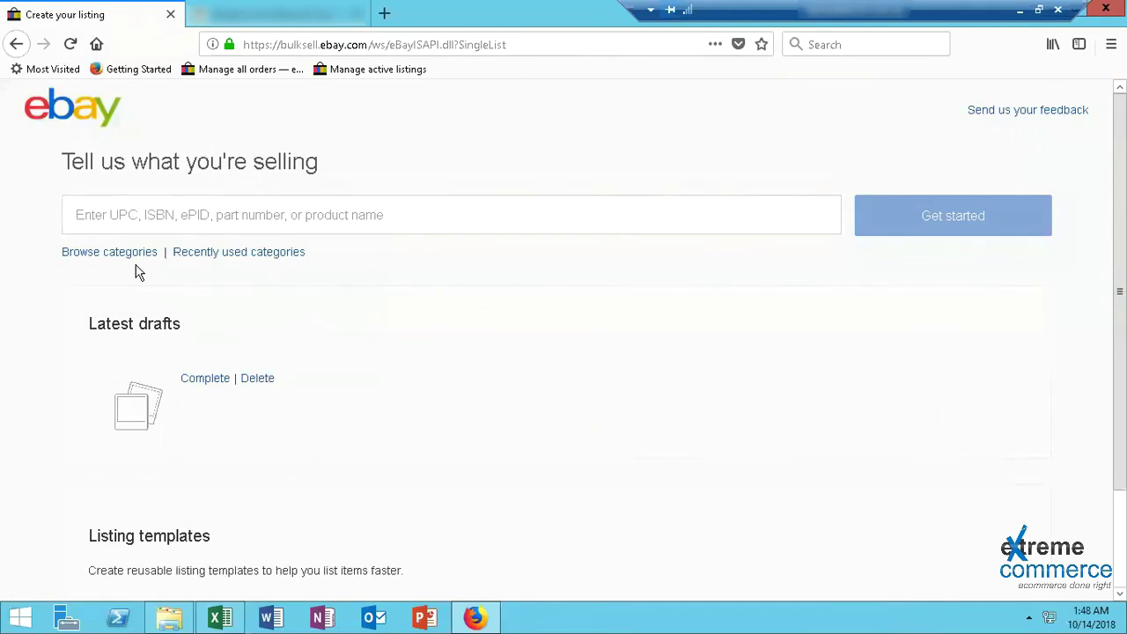
{"action": "left_click", "coordinate": [112, 256]}
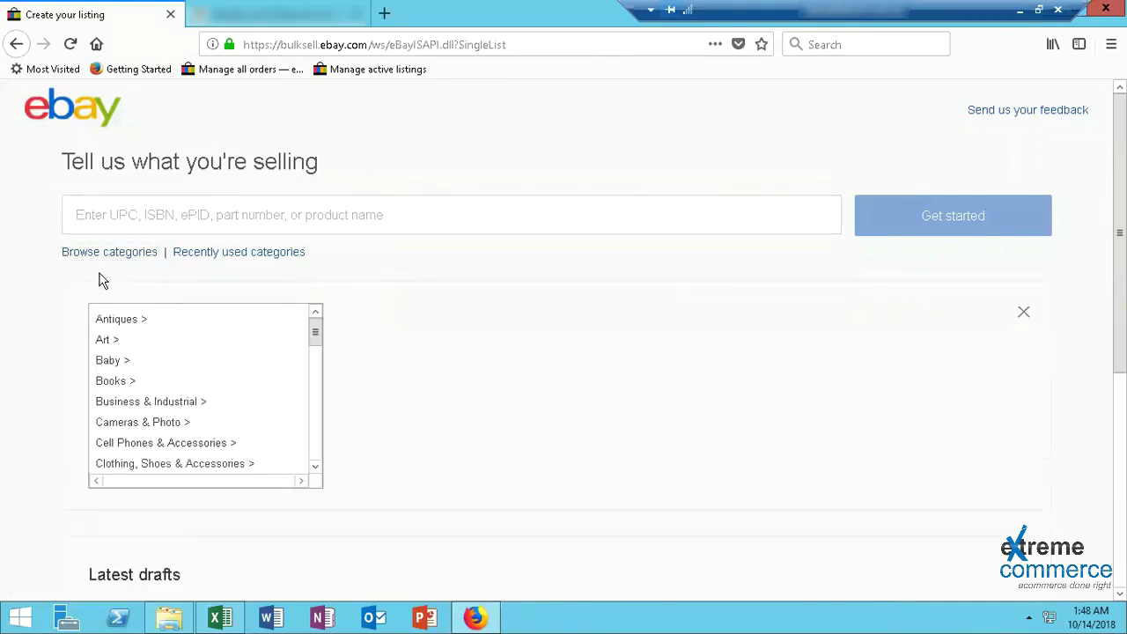
{"action": "mouse_move", "coordinate": [315, 361]}
{"action": "left_mouse_down"}
{"action": "mouse_move", "coordinate": [314, 453]}
{"action": "mouse_move", "coordinate": [311, 400]}
{"action": "mouse_move", "coordinate": [314, 412]}
{"action": "left_mouse_up"}
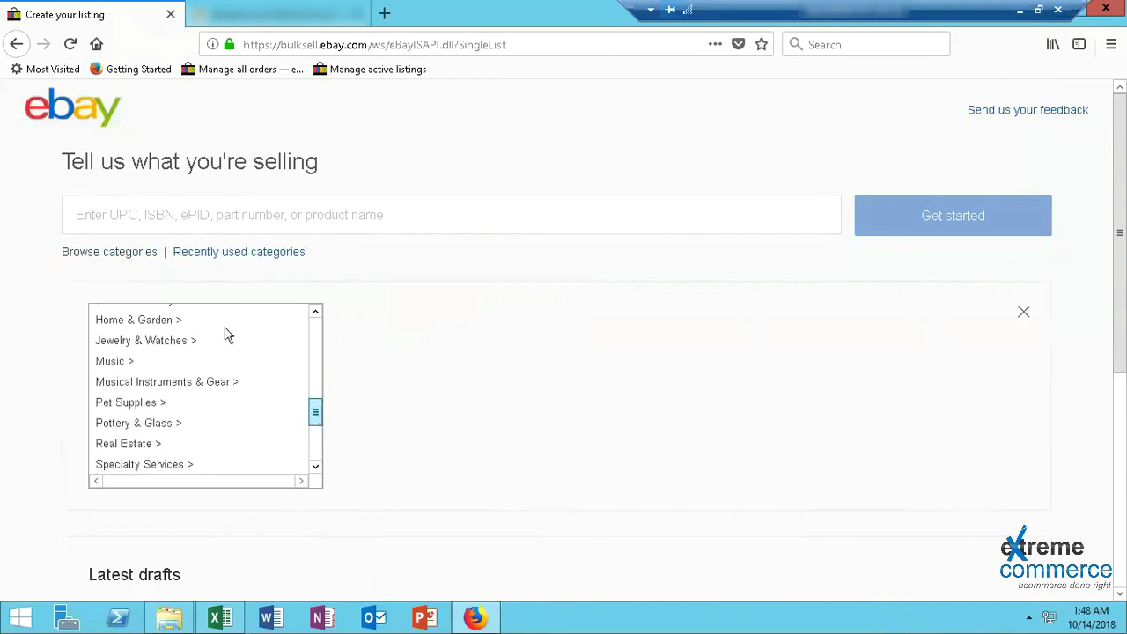
{"action": "left_click", "coordinate": [157, 322]}
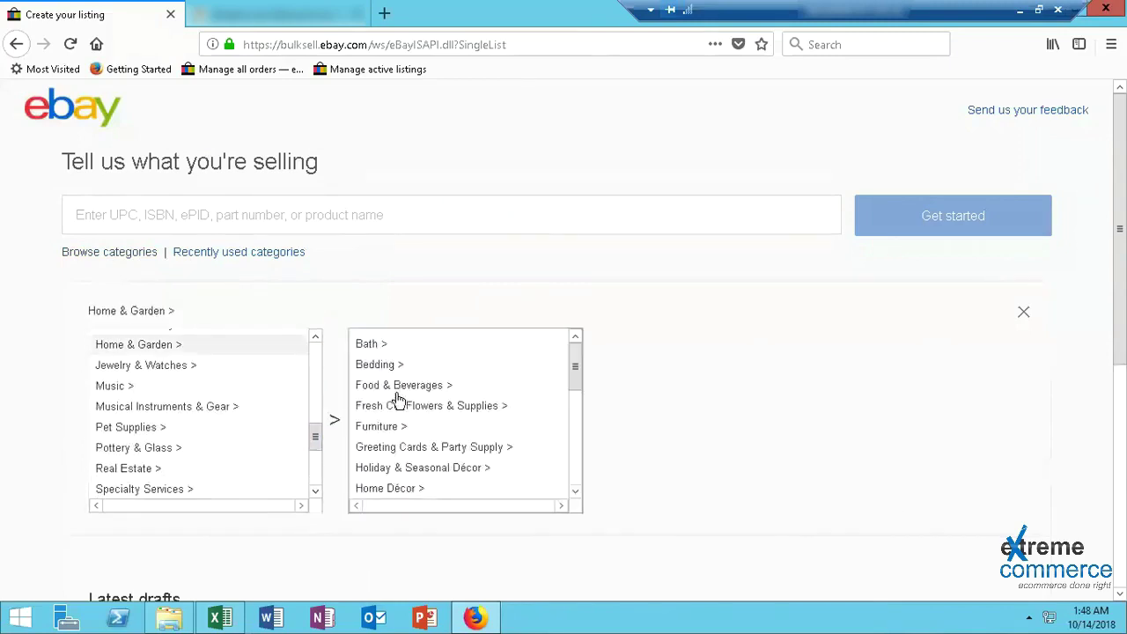
Choose the Kitchen, Dining & Bar subcategory under Home & Garden
{"action": "scroll", "coordinate": [465, 460], "scroll_direction": "down", "scroll_amount": 5}
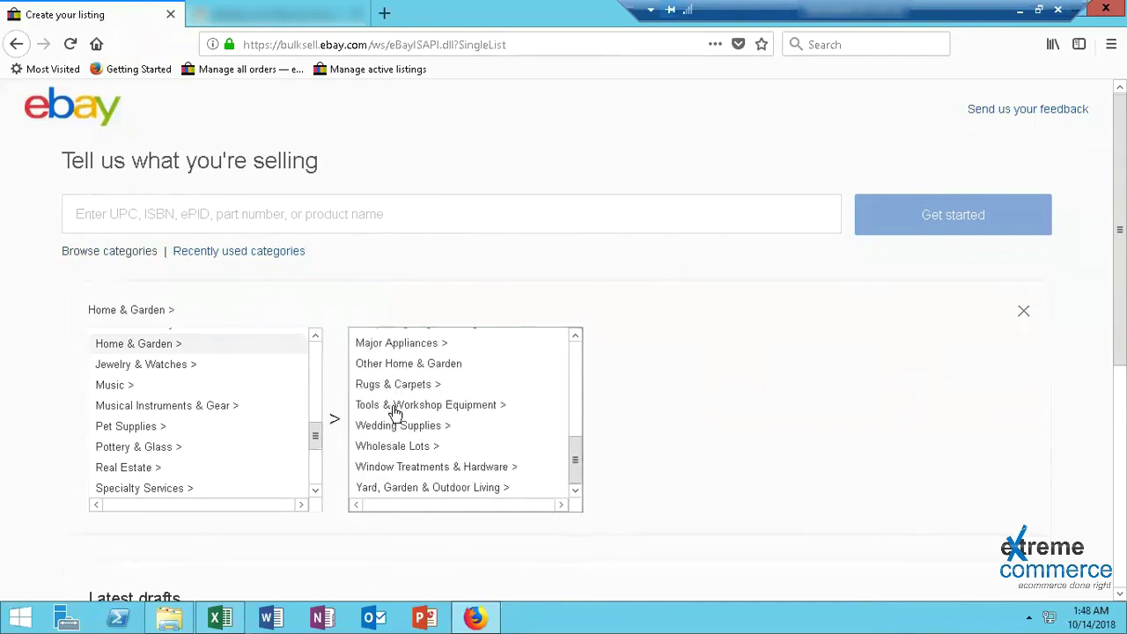
{"action": "scroll", "coordinate": [395, 411], "scroll_direction": "down", "scroll_amount": 3}
{"action": "scroll", "coordinate": [423, 284], "scroll_direction": "up", "scroll_amount": 1}
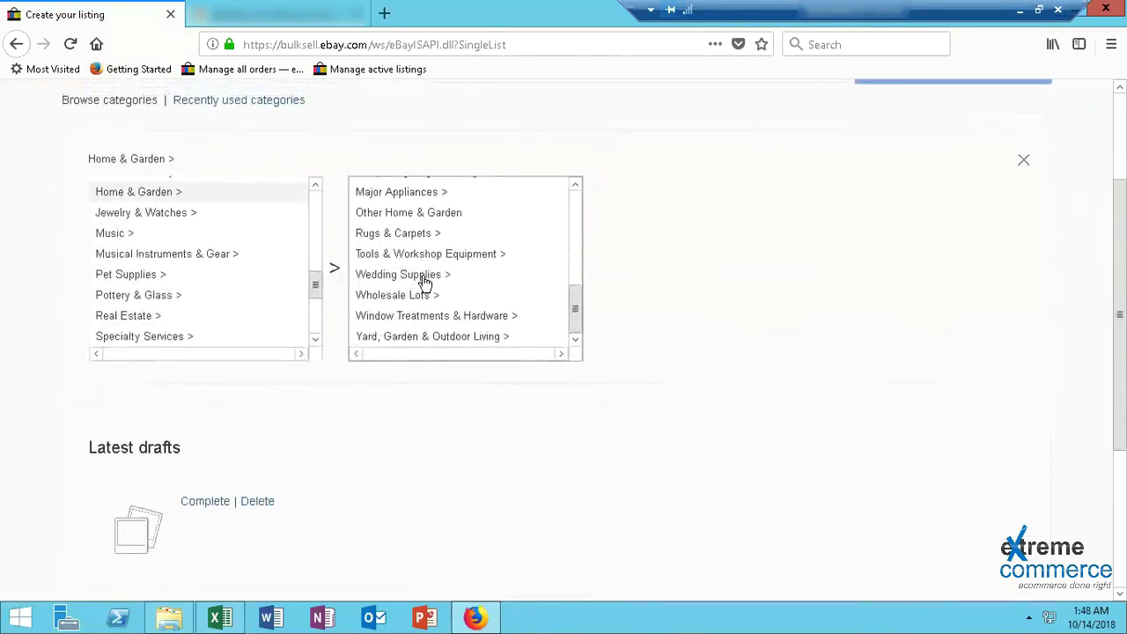
{"action": "scroll", "coordinate": [428, 285], "scroll_direction": "up", "scroll_amount": 2}
{"action": "scroll", "coordinate": [417, 342], "scroll_direction": "up", "scroll_amount": 3}
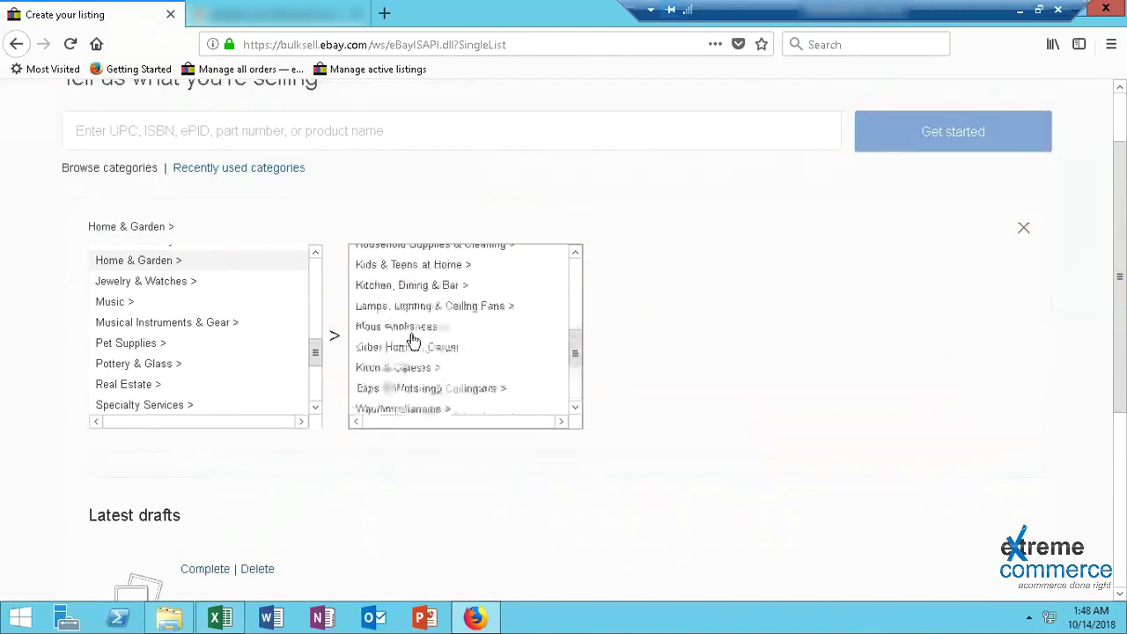
{"action": "left_click", "coordinate": [400, 379]}
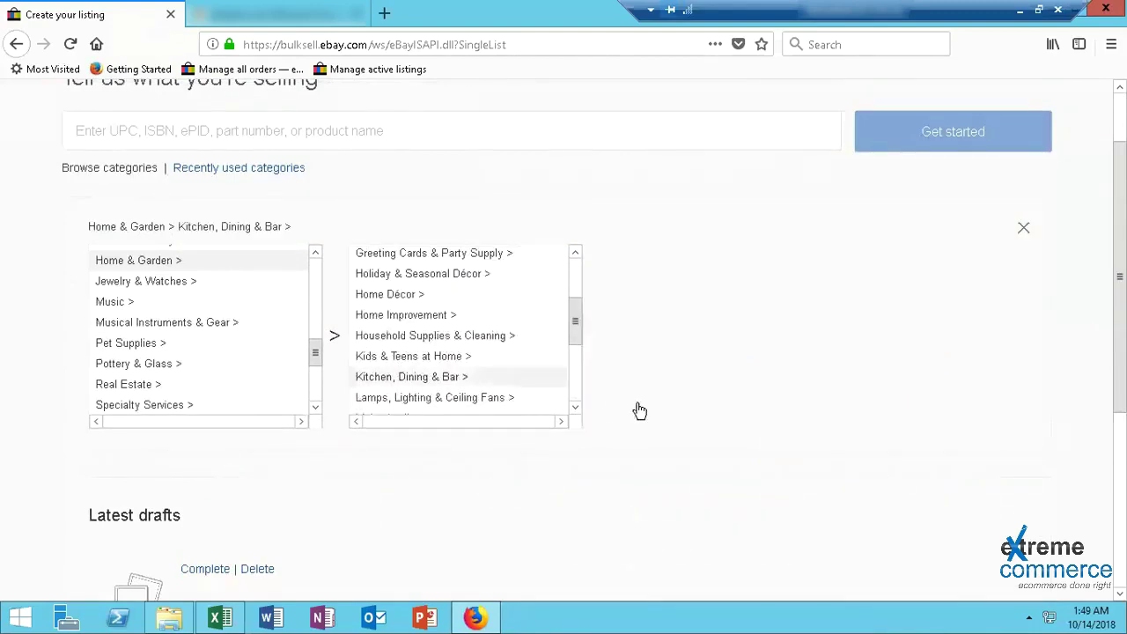
Choose Kitchen Tools & Gadgets within the Kitchen, Dining & Bar category
{"action": "scroll", "coordinate": [709, 361], "scroll_direction": "down", "scroll_amount": 3}
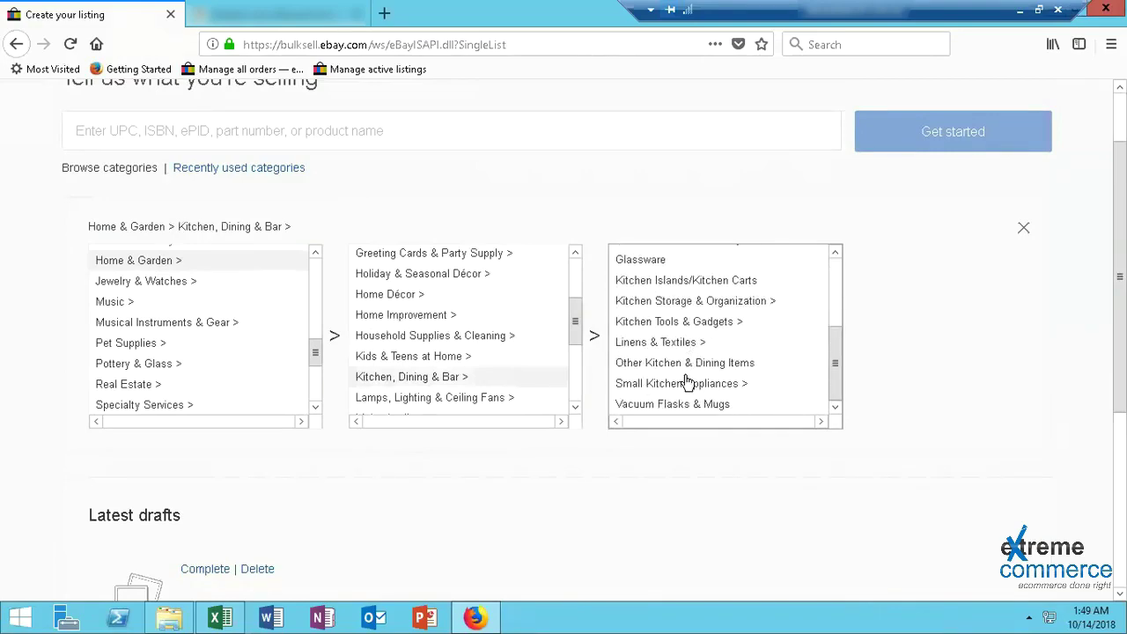
{"action": "scroll", "coordinate": [692, 368], "scroll_direction": "down", "scroll_amount": 3}
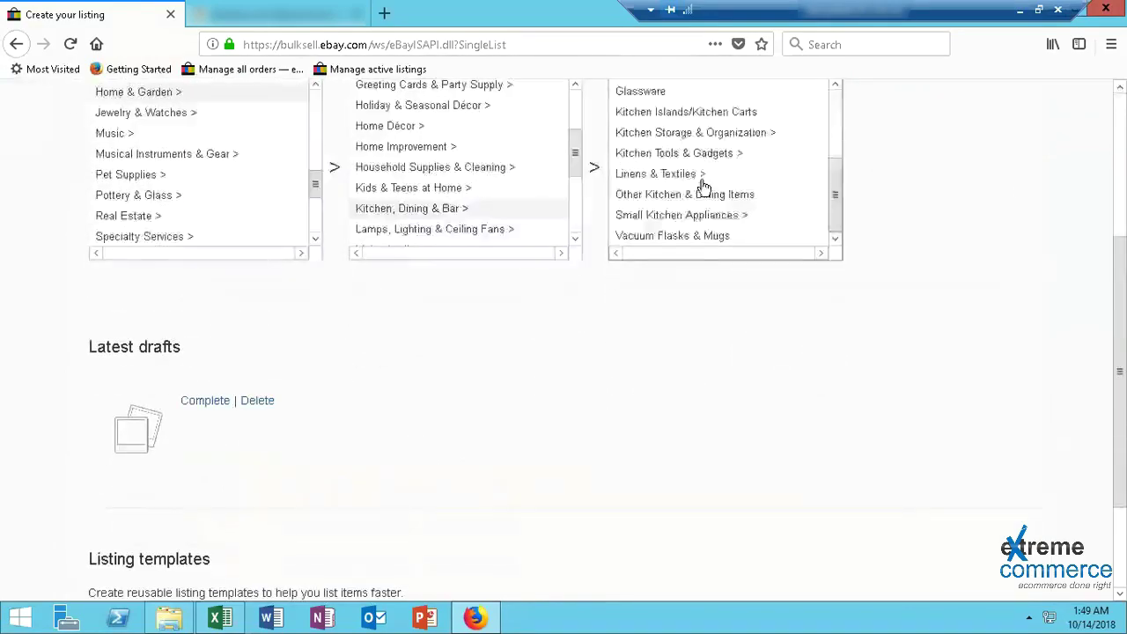
{"action": "scroll", "coordinate": [702, 185], "scroll_direction": "up", "scroll_amount": 3}
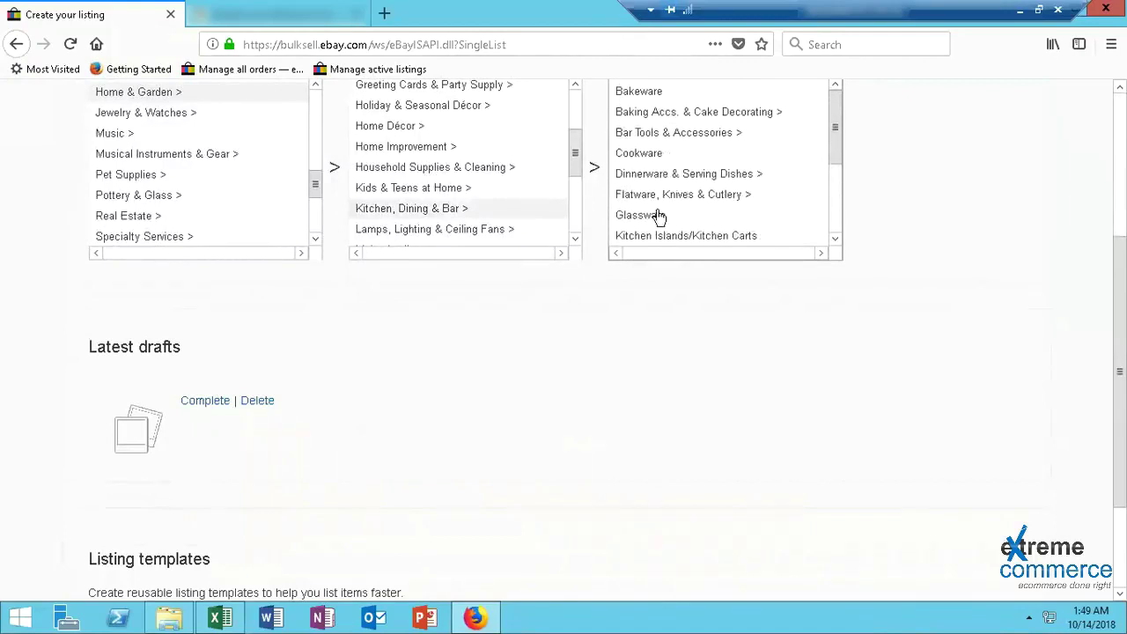
{"action": "scroll", "coordinate": [669, 216], "scroll_direction": "down", "scroll_amount": 2}
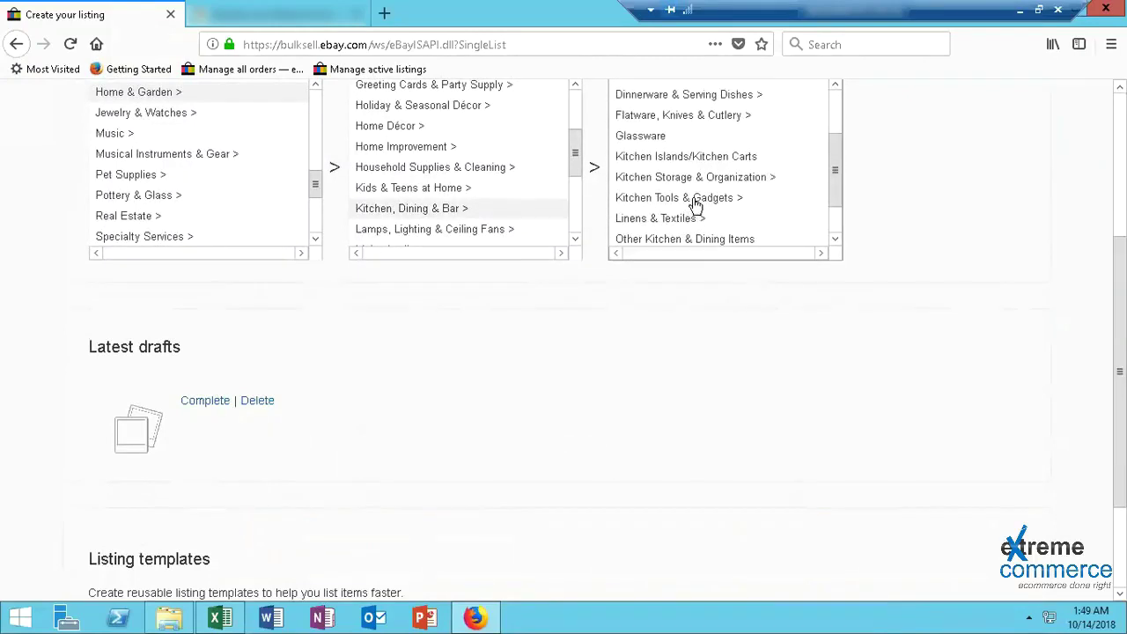
{"action": "left_click", "coordinate": [697, 201]}
Select Other Kitchen Tools & Gadgets as the final category and open its listing form
{"action": "scroll", "coordinate": [711, 206], "scroll_direction": "down", "scroll_amount": 1}
{"action": "scroll", "coordinate": [711, 206], "scroll_direction": "down", "scroll_amount": 6}
{"action": "scroll", "coordinate": [685, 158], "scroll_direction": "up", "scroll_amount": 3}
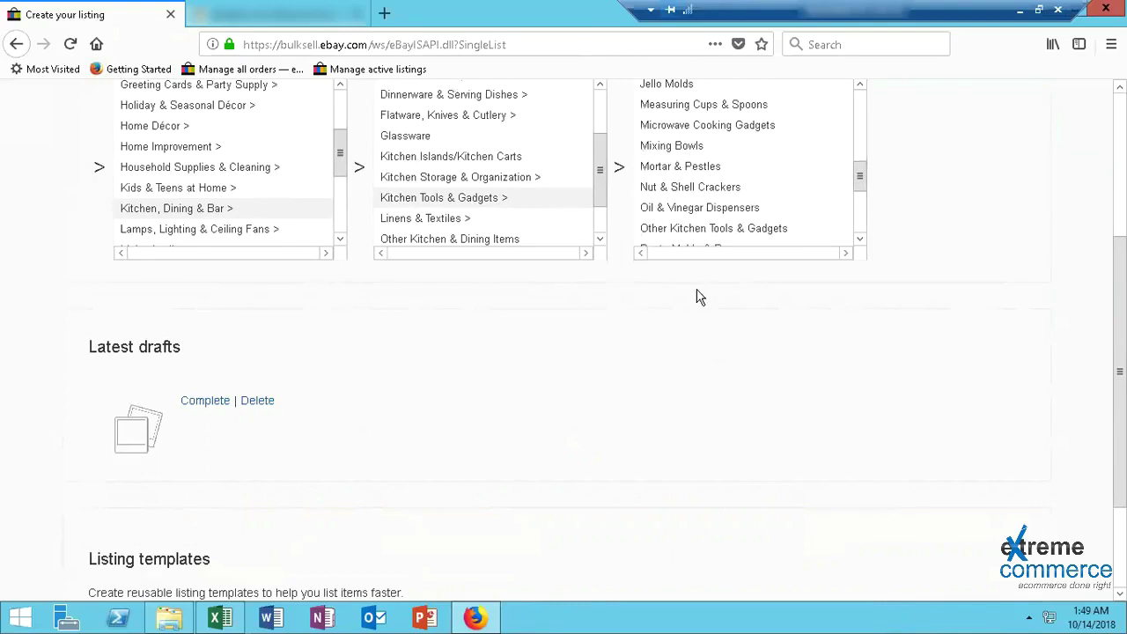
{"action": "left_click", "coordinate": [690, 230]}
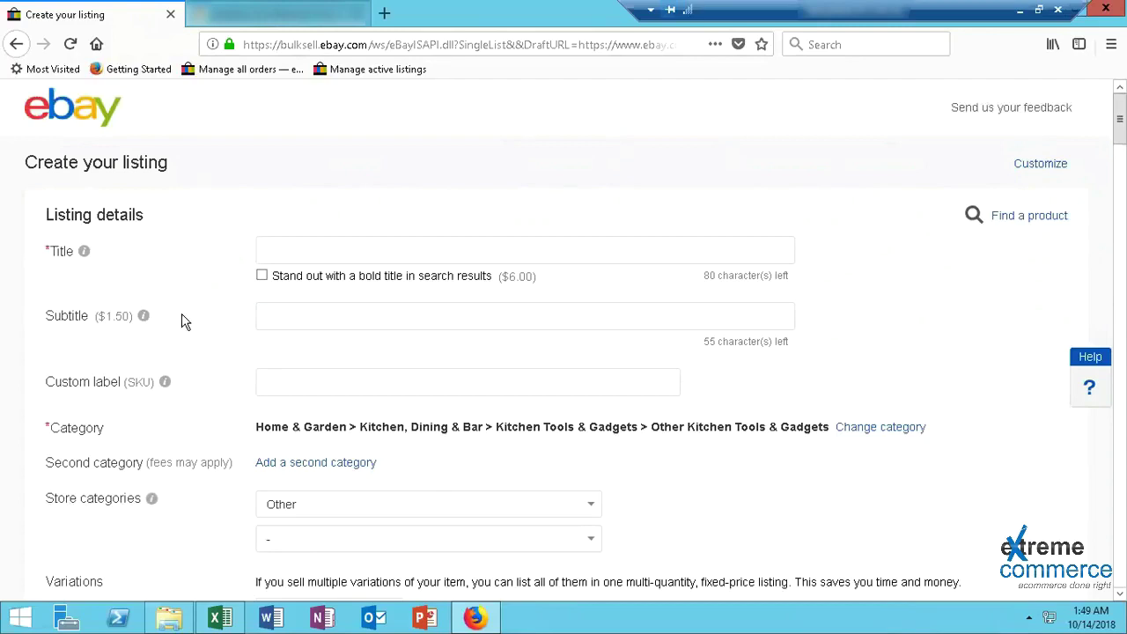
Copy the product title from the open Amazon product page into the eBay listing's Title field
{"action": "left_click", "coordinate": [274, 23]}
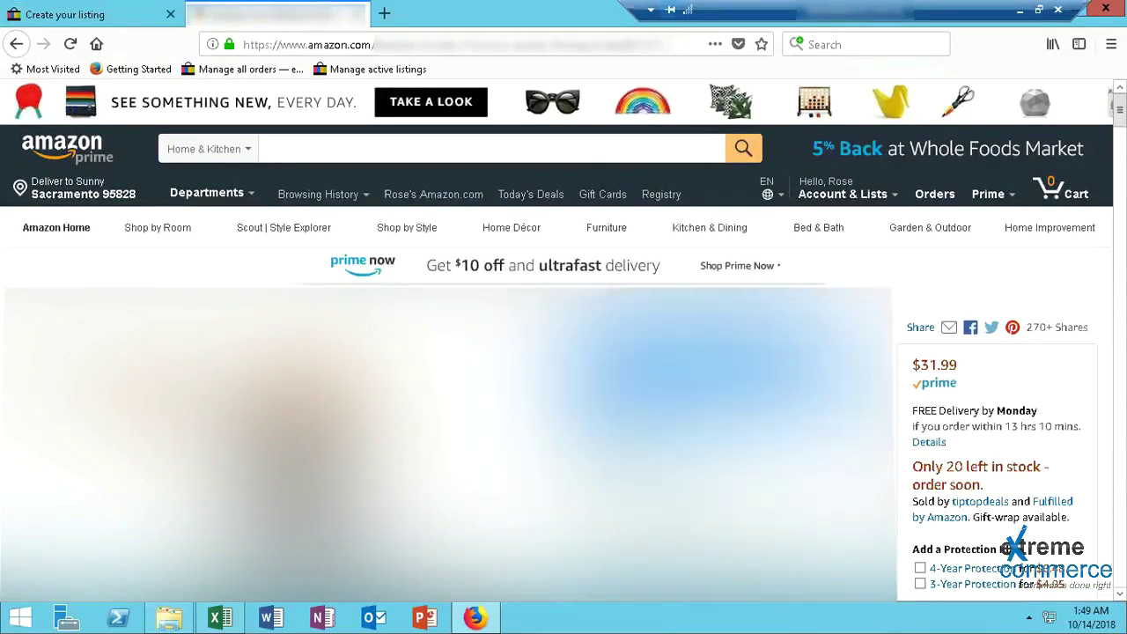
{"action": "left_click", "coordinate": [120, 19]}
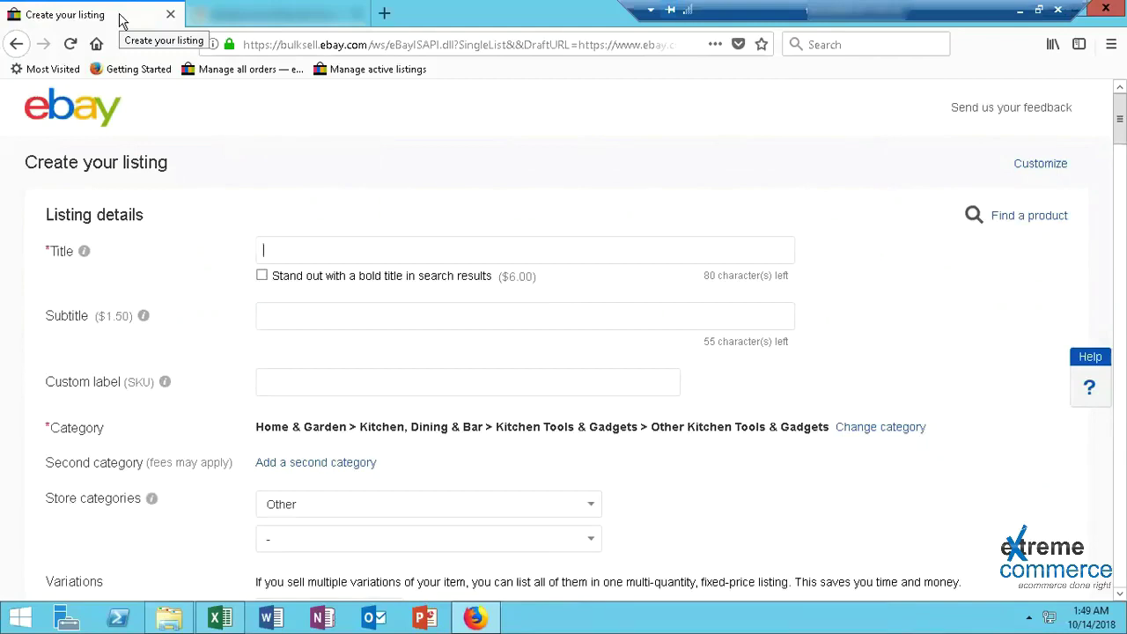
{"action": "key", "text": "ctrl+v"}
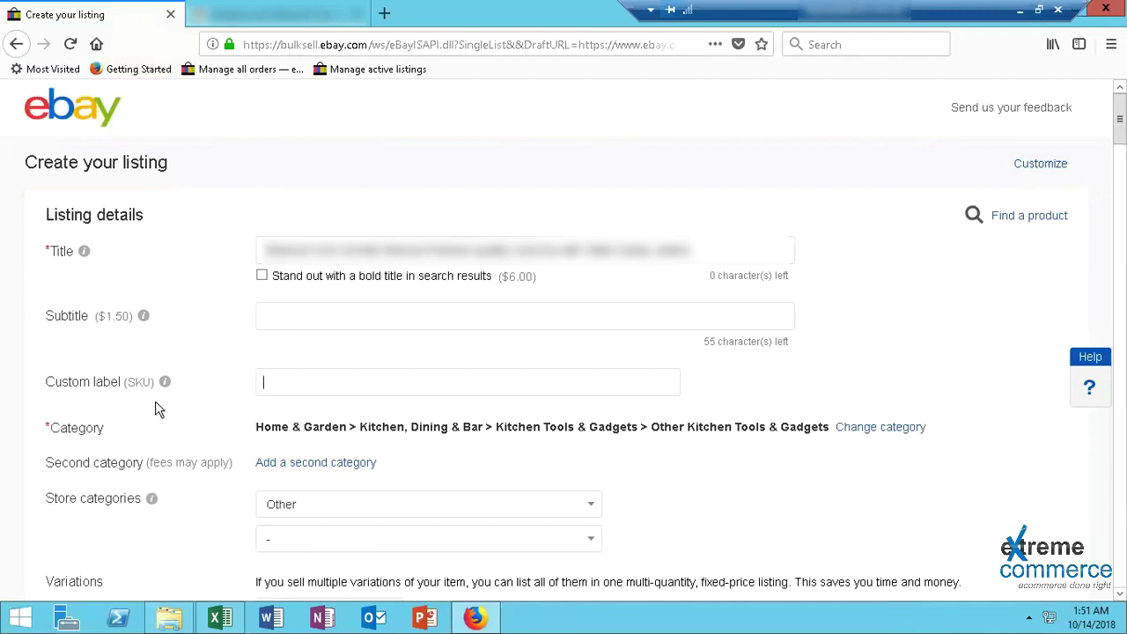
Examine the options available for the listing's primary store category
{"action": "scroll", "coordinate": [322, 428], "scroll_direction": "down", "scroll_amount": 2}
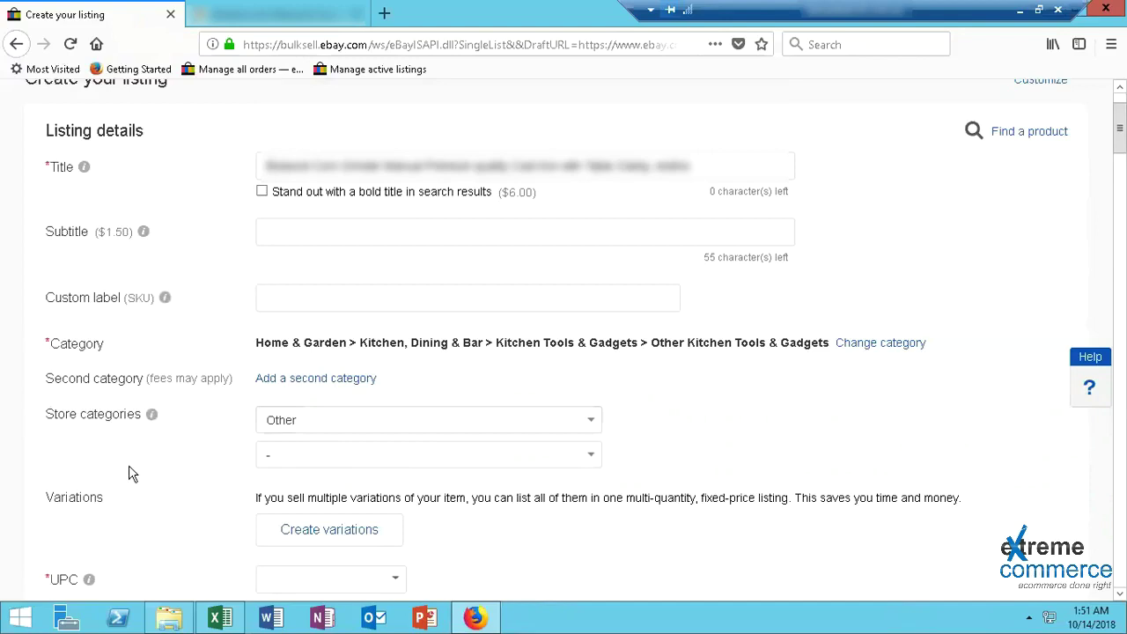
{"action": "scroll", "coordinate": [128, 474], "scroll_direction": "down", "scroll_amount": 2}
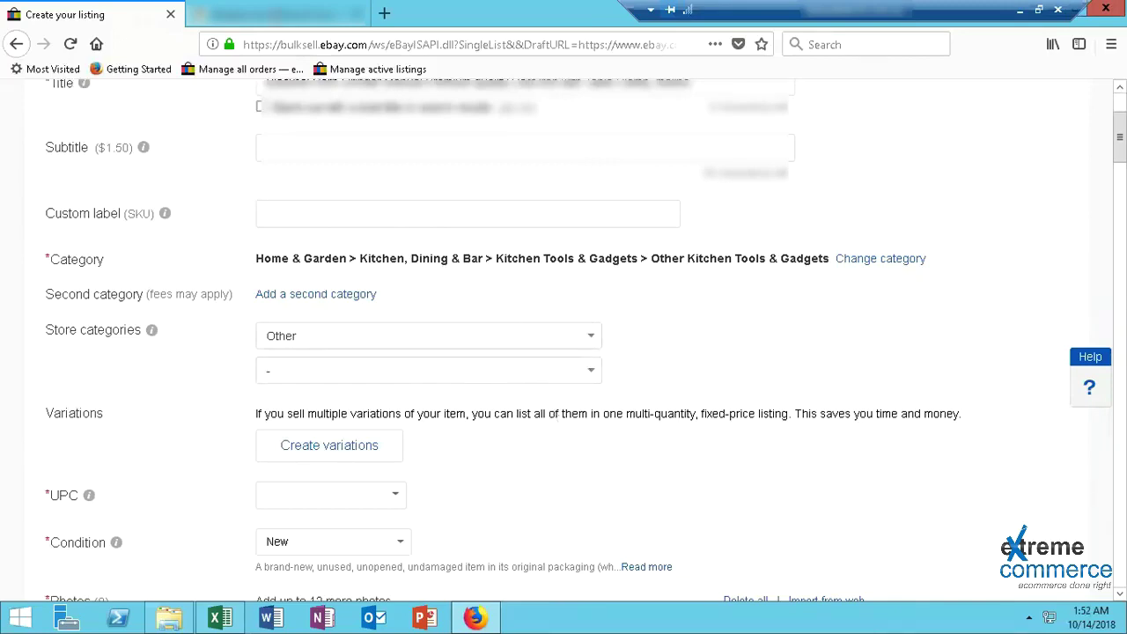
{"action": "left_click", "coordinate": [571, 345]}
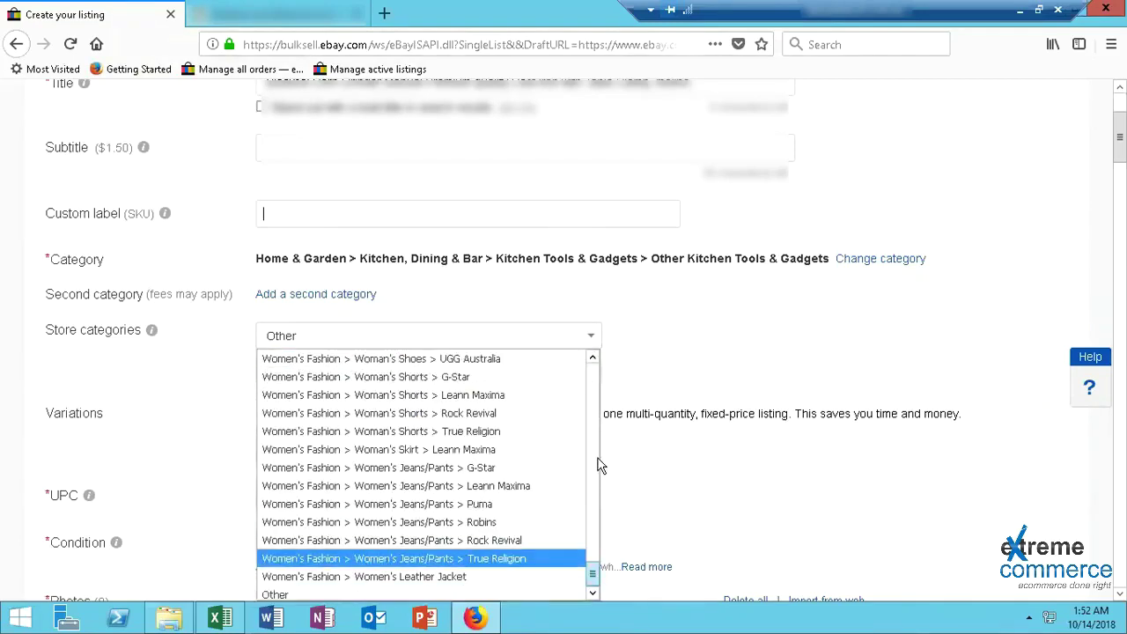
{"action": "scroll", "coordinate": [596, 465], "scroll_direction": "up", "scroll_amount": 10}
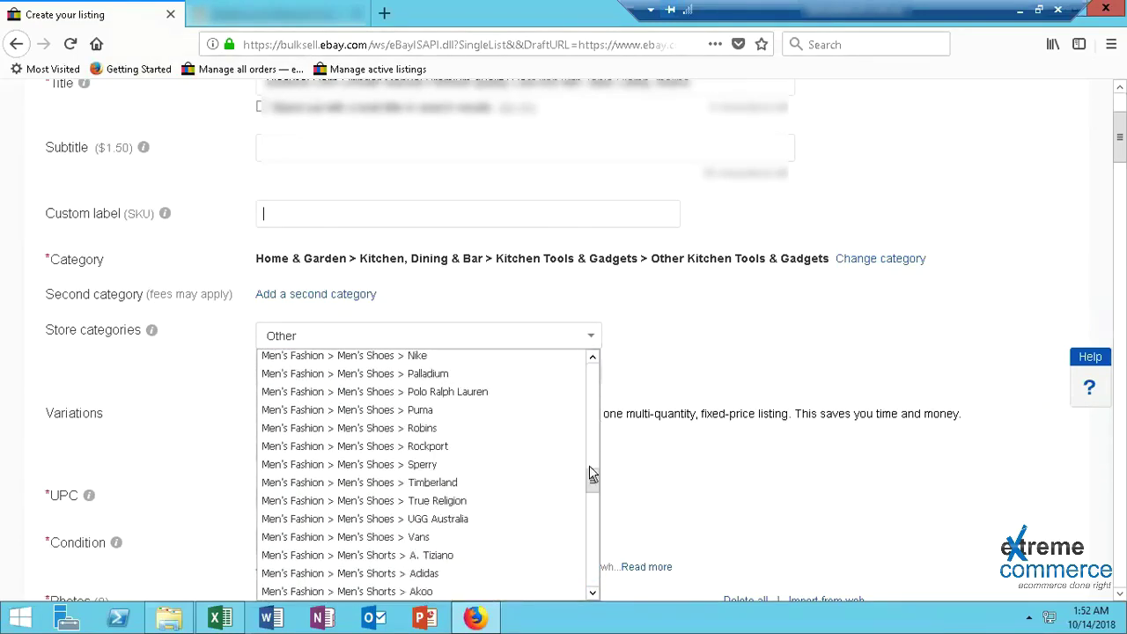
{"action": "left_click", "coordinate": [744, 358]}
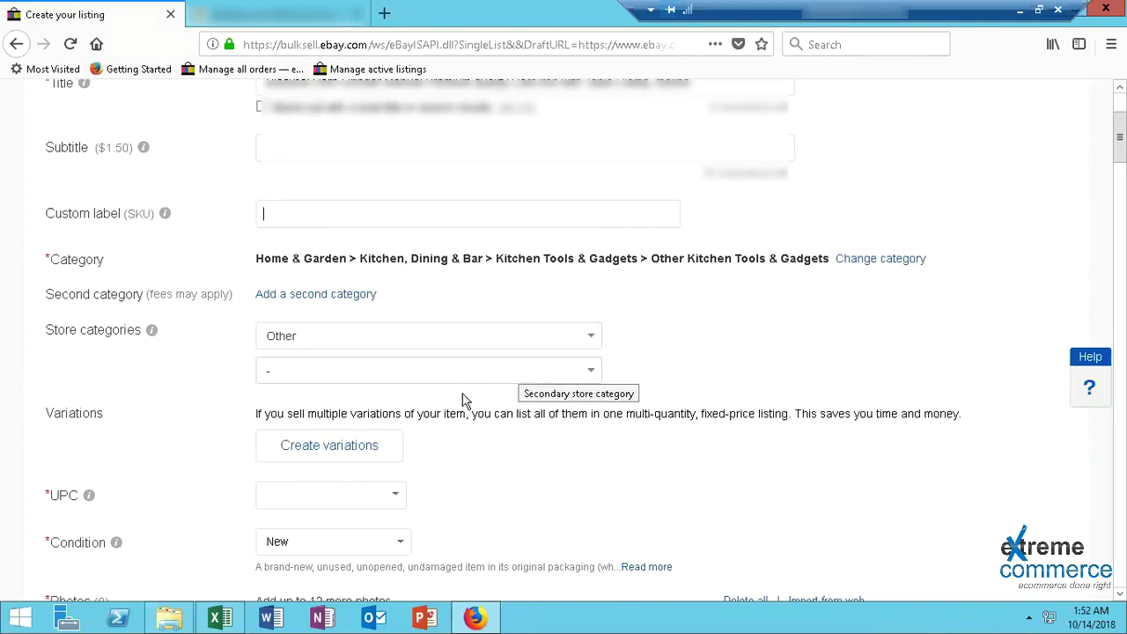
Open the variation setup for the listing and remove the suggested Type and Color attributes
{"action": "left_click", "coordinate": [353, 453]}
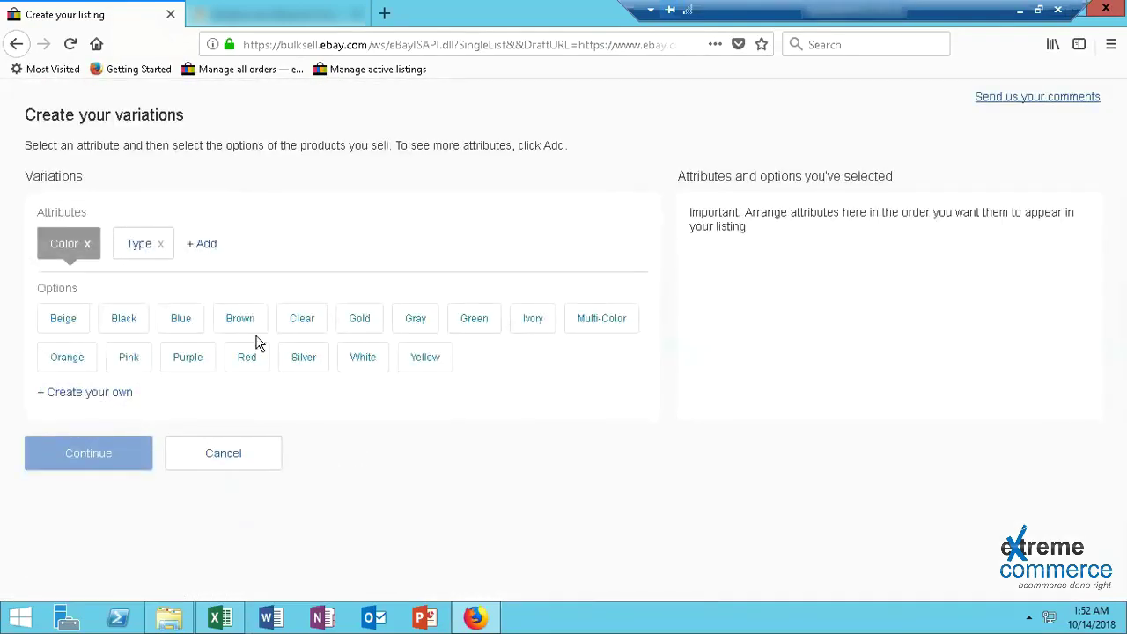
{"action": "left_click", "coordinate": [161, 246]}
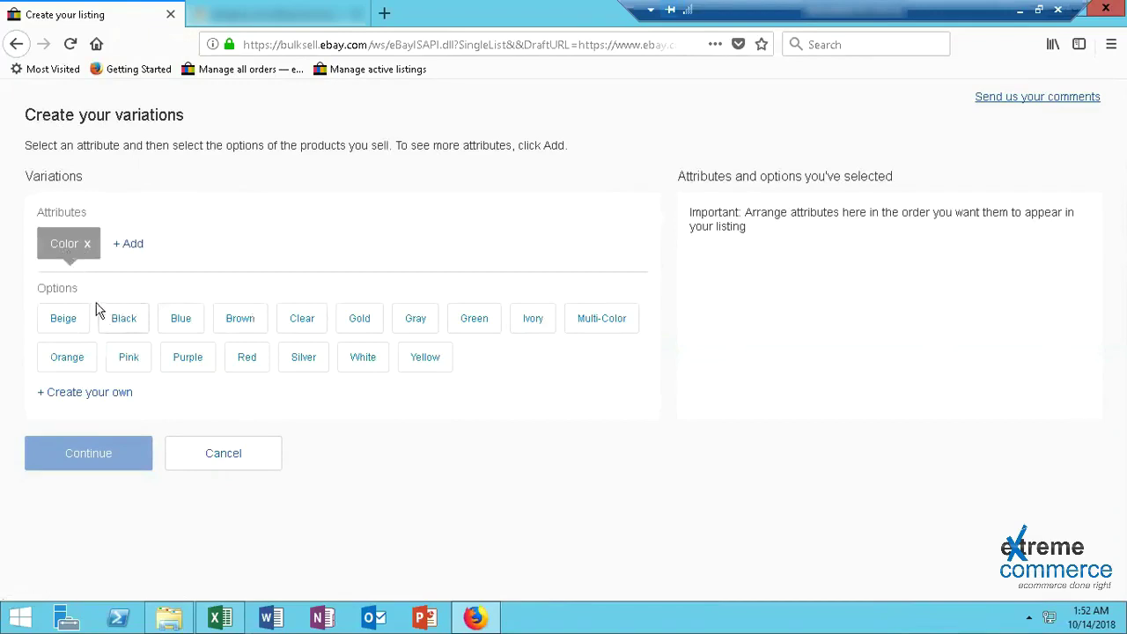
{"action": "left_click", "coordinate": [88, 245]}
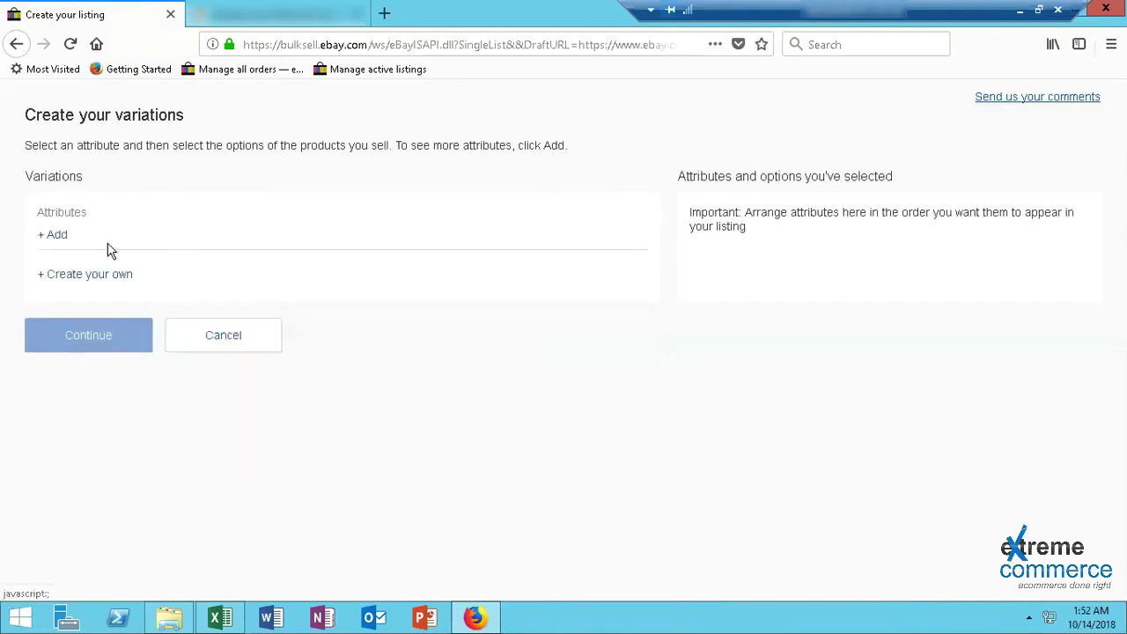
Add Color as the only variation attribute, without a custom attribute, and save it
{"action": "left_click", "coordinate": [58, 235]}
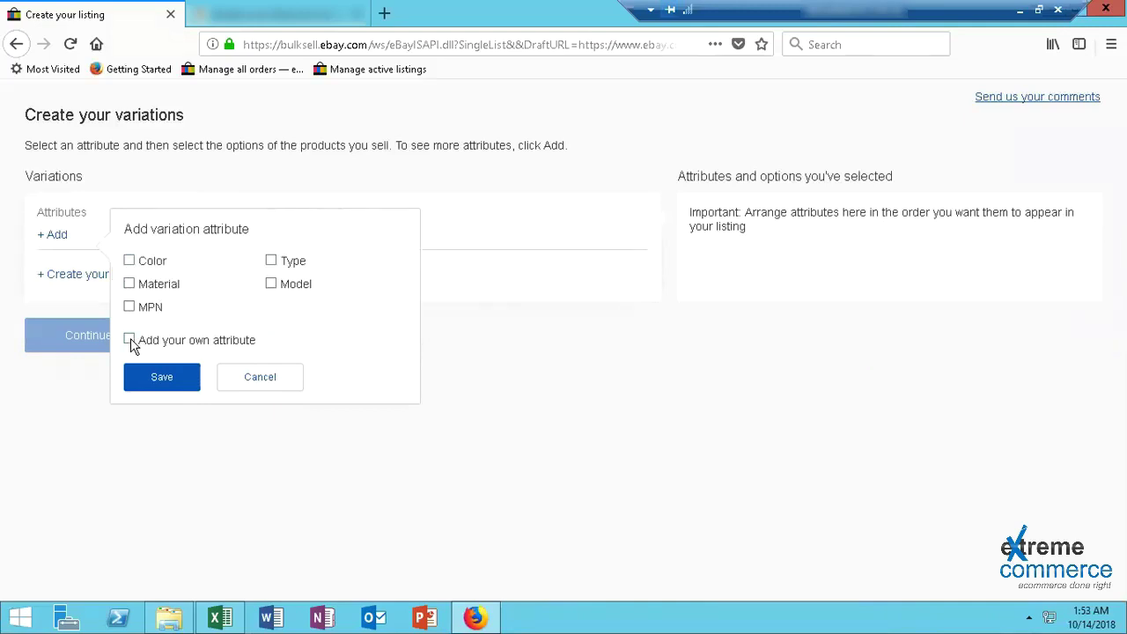
{"action": "left_click", "coordinate": [194, 340]}
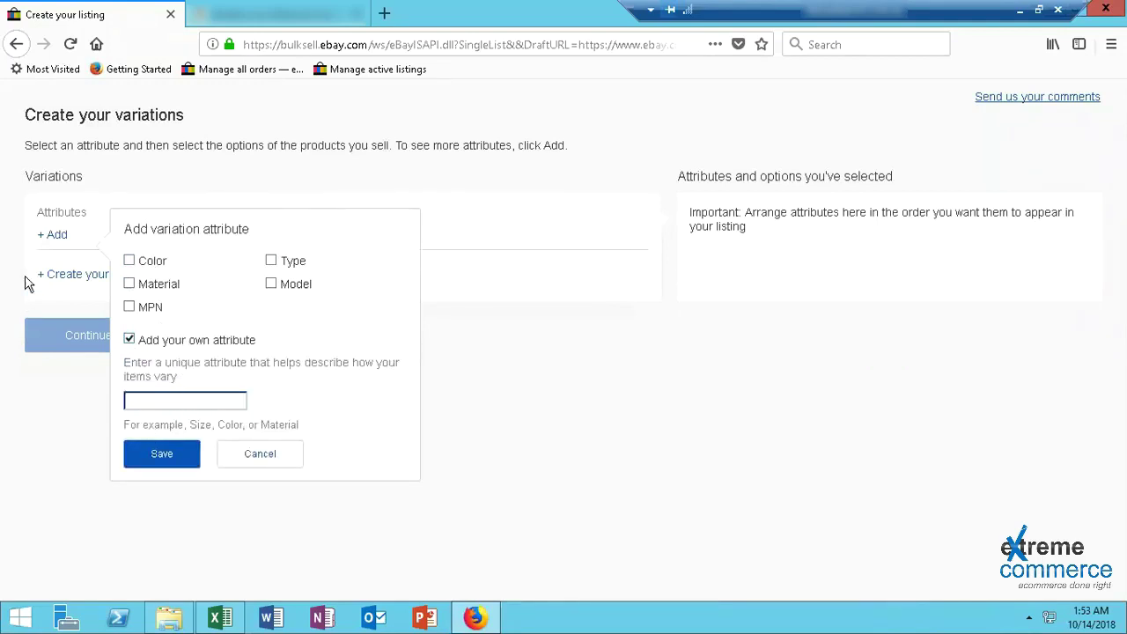
{"action": "left_click", "coordinate": [139, 265]}
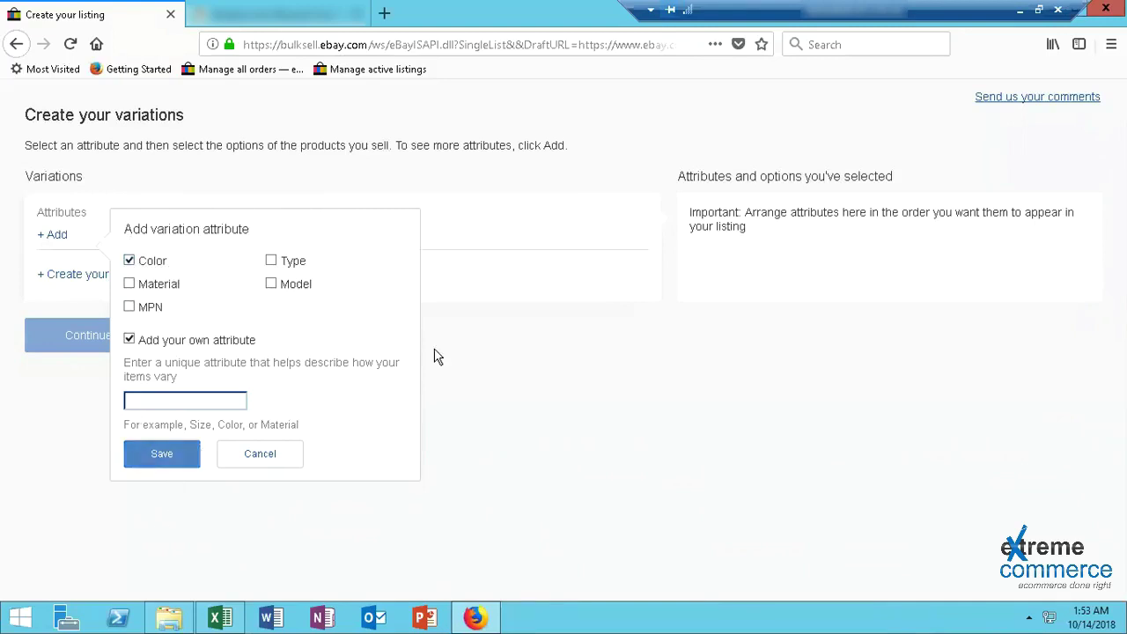
{"action": "left_click", "coordinate": [148, 339]}
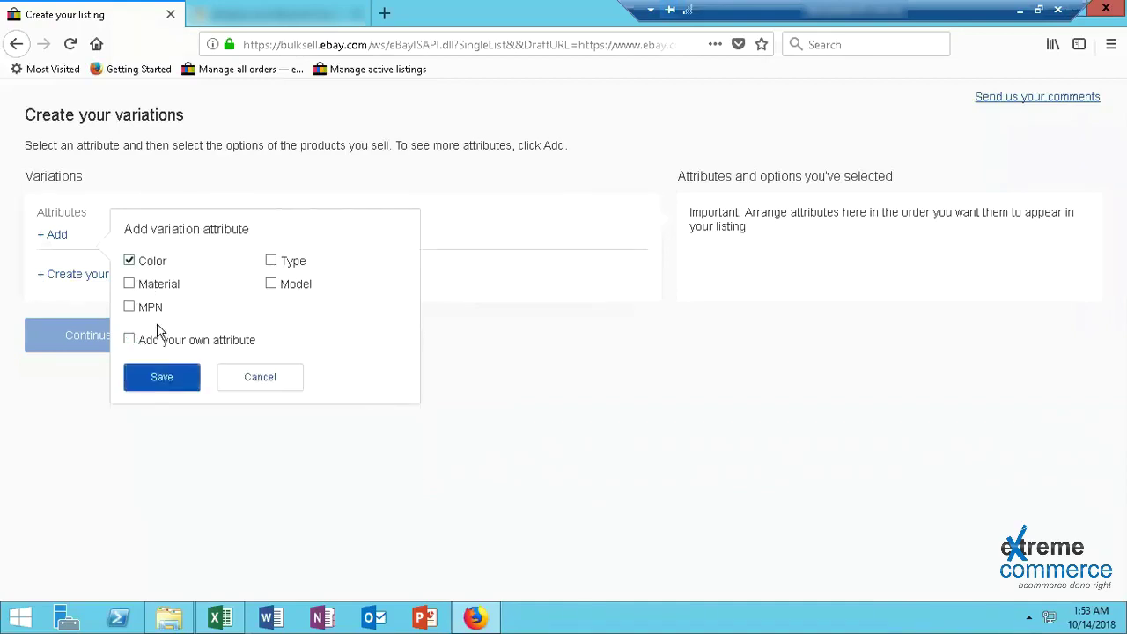
{"action": "left_click", "coordinate": [164, 378]}
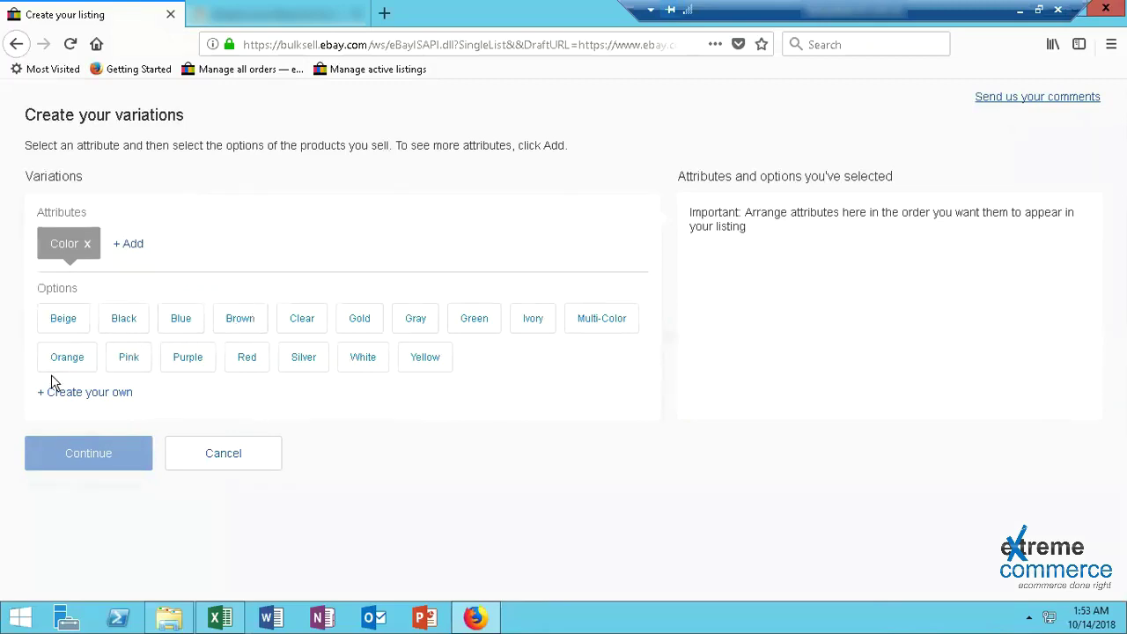
Select Black, Blue, Brown, Gray and Green as the Color options and continue to the variation details
{"action": "left_click", "coordinate": [132, 328]}
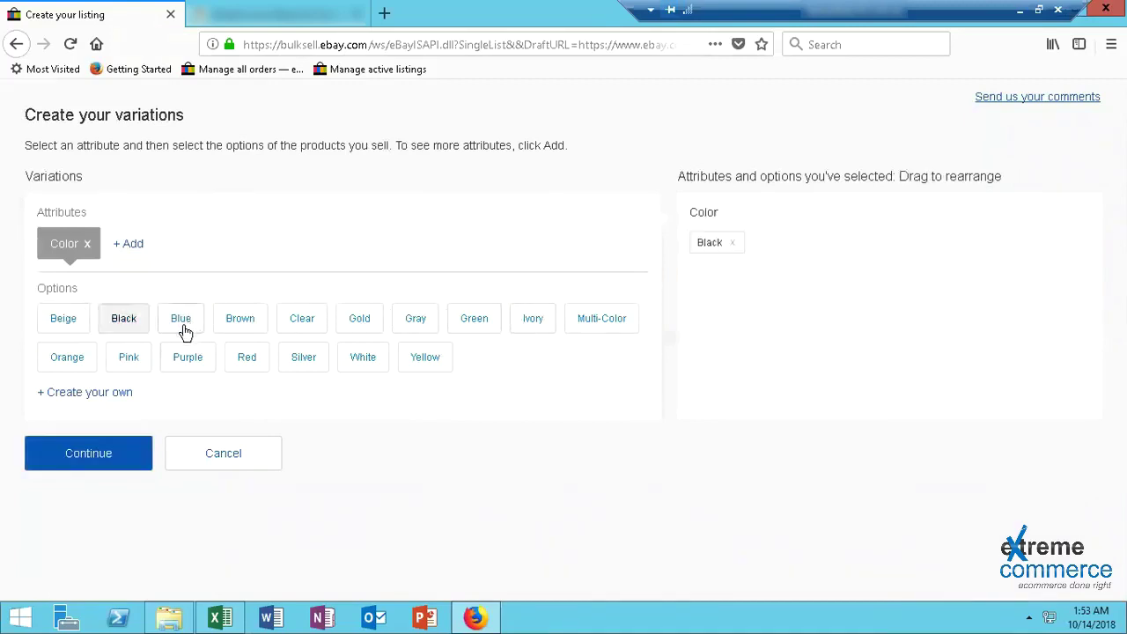
{"action": "left_click", "coordinate": [185, 332]}
{"action": "left_click", "coordinate": [247, 327]}
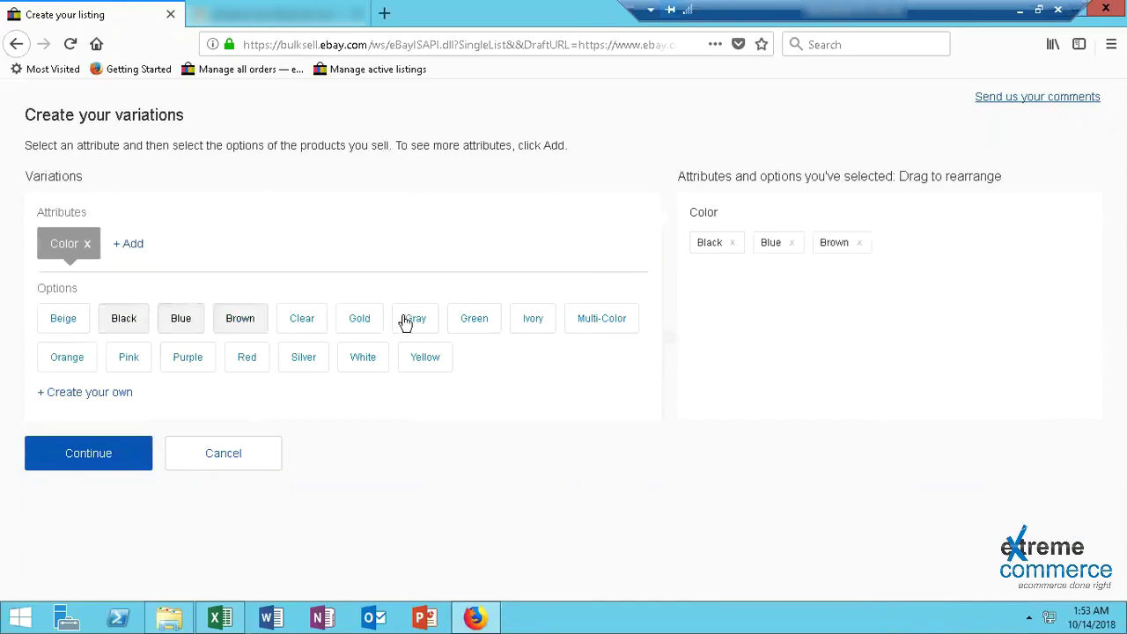
{"action": "left_click", "coordinate": [408, 322]}
{"action": "left_click", "coordinate": [467, 324]}
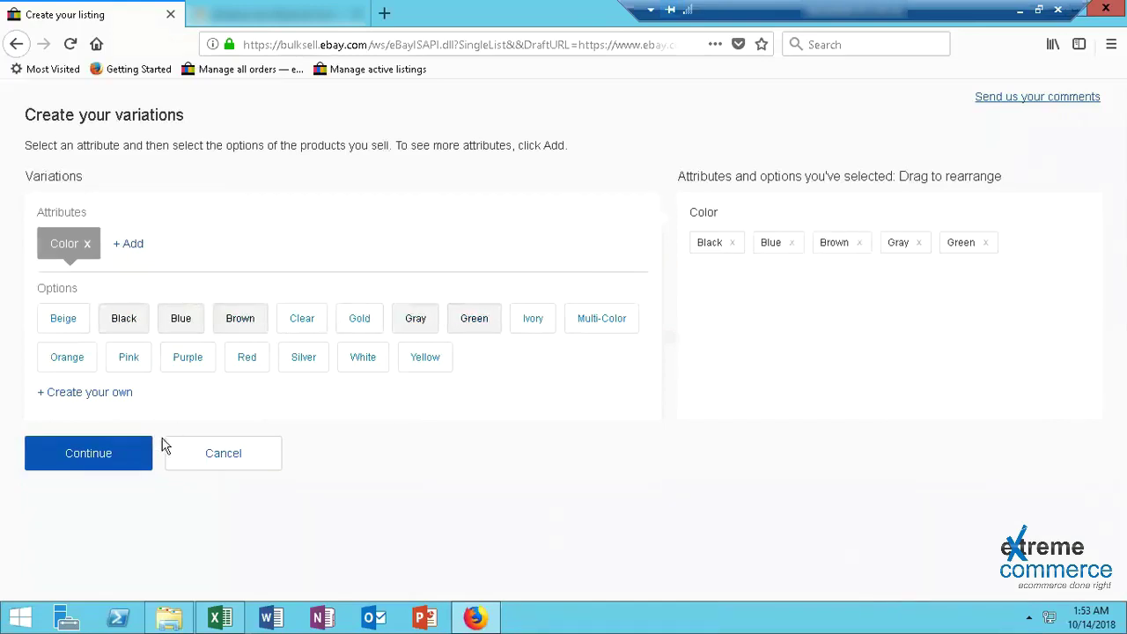
{"action": "left_click", "coordinate": [91, 457]}
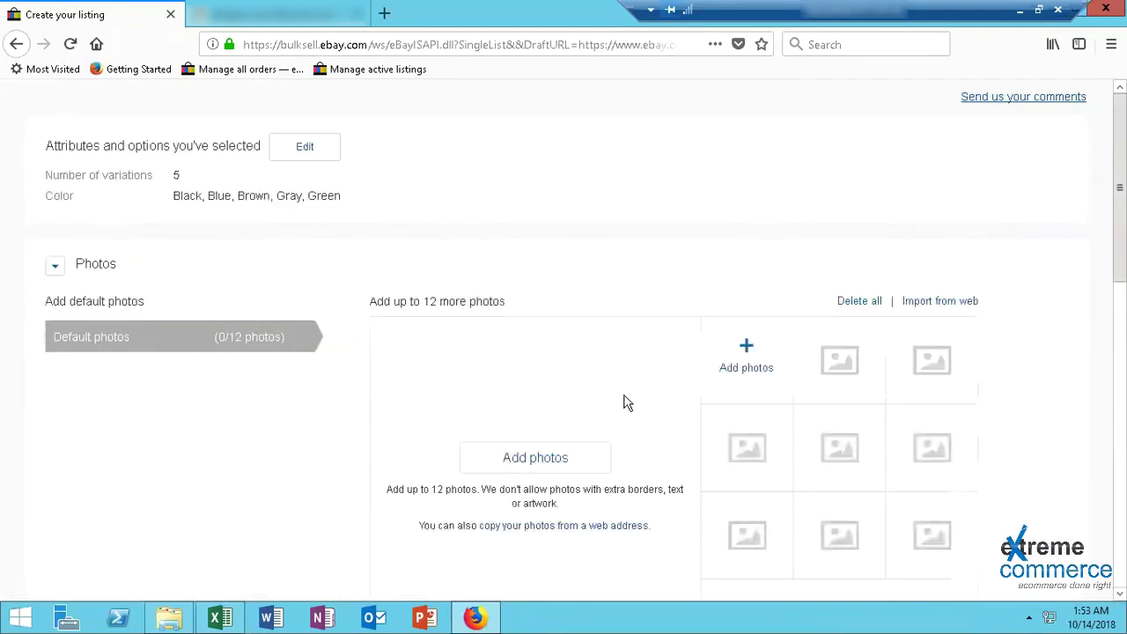
Try removing Black, Blue, Brown and Gray from the listing's Color options, and cancel the variation changes
{"action": "scroll", "coordinate": [652, 403], "scroll_direction": "down", "scroll_amount": 3}
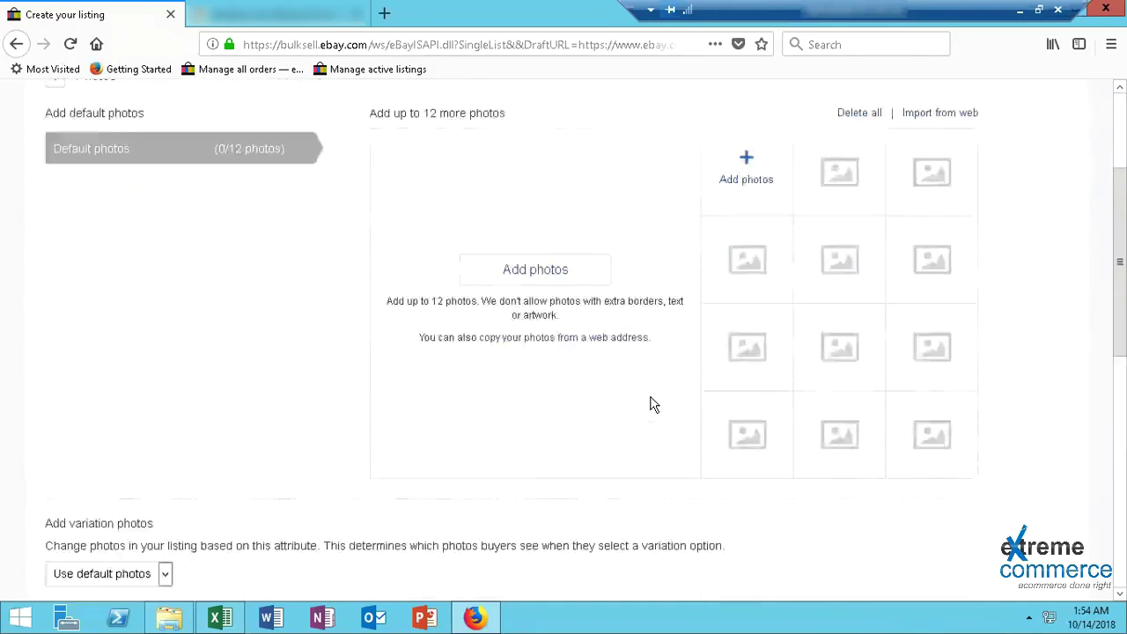
{"action": "scroll", "coordinate": [440, 255], "scroll_direction": "up", "scroll_amount": 3}
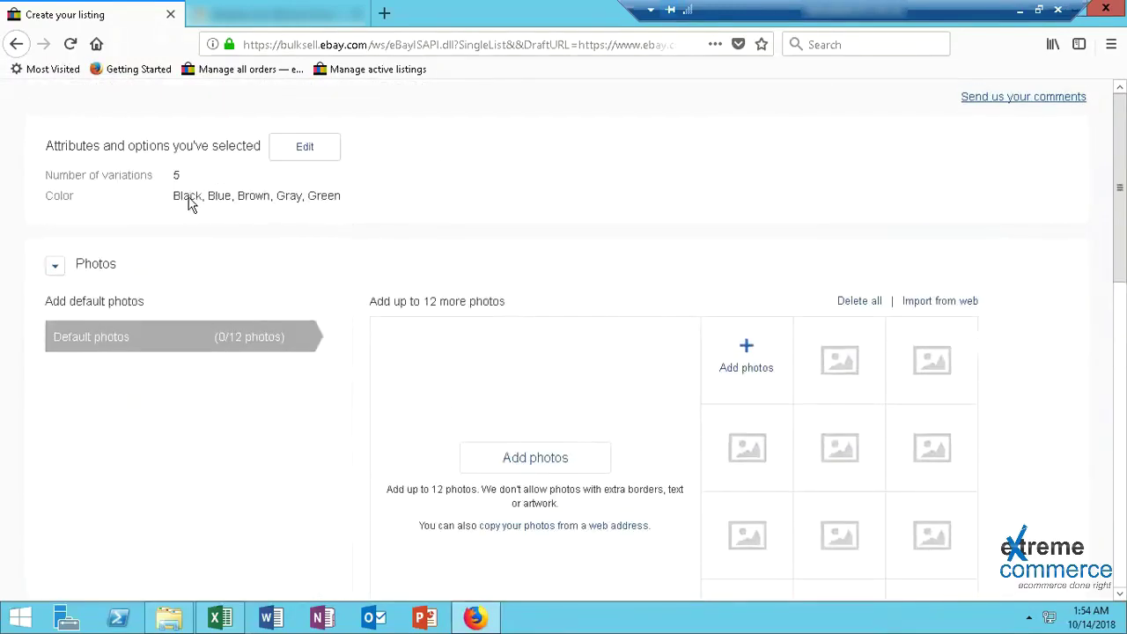
{"action": "left_click", "coordinate": [302, 153]}
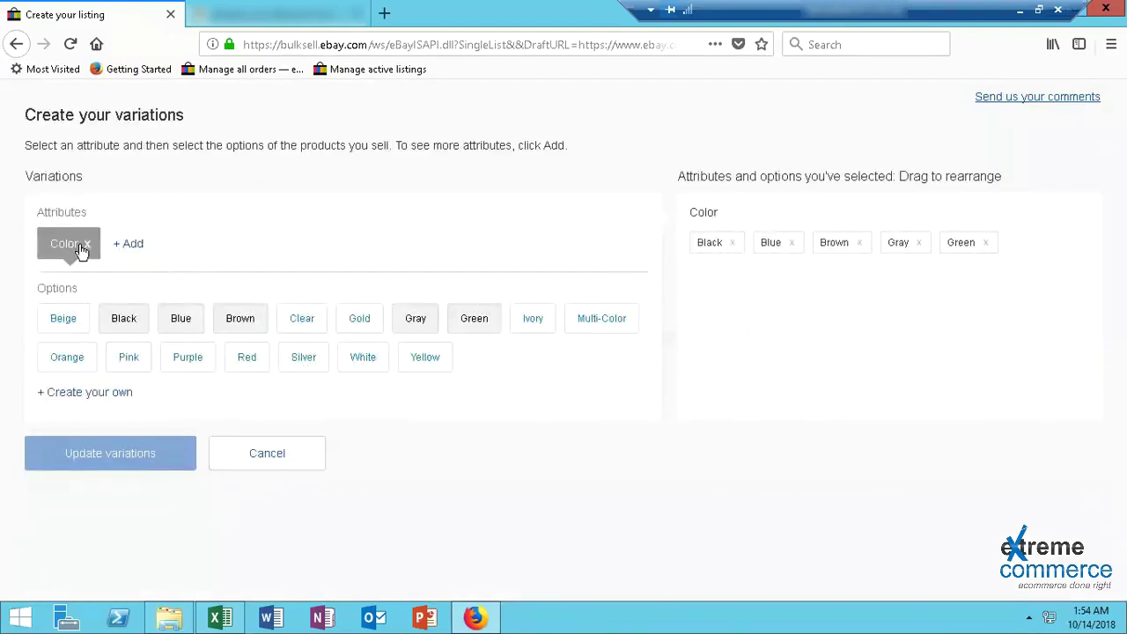
{"action": "left_click", "coordinate": [732, 244]}
{"action": "left_click", "coordinate": [732, 245]}
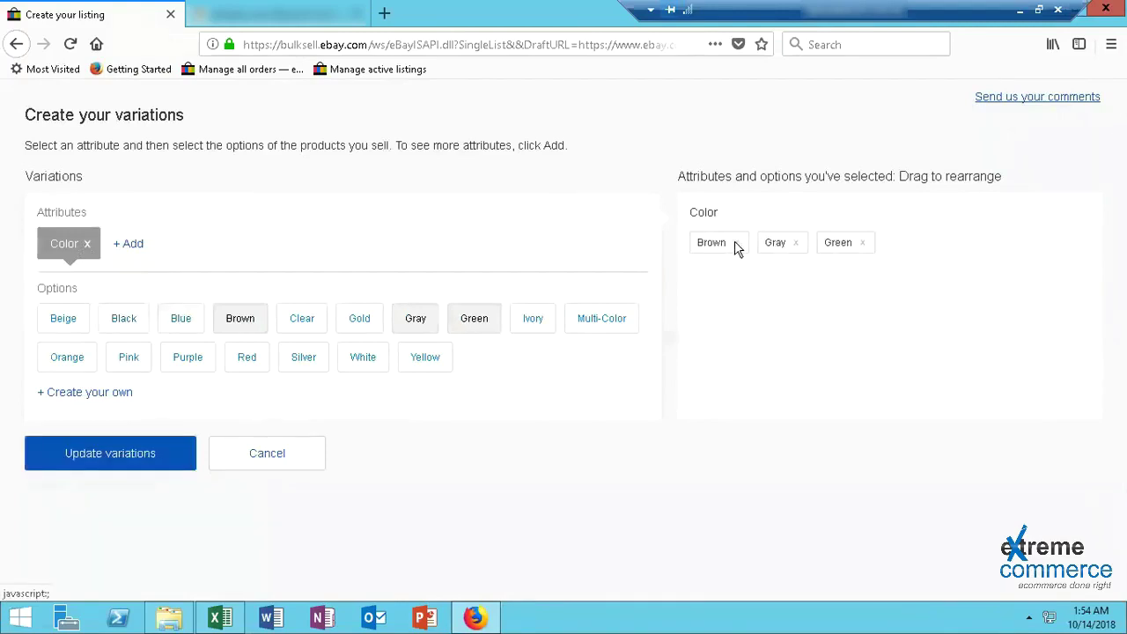
{"action": "left_click", "coordinate": [736, 247]}
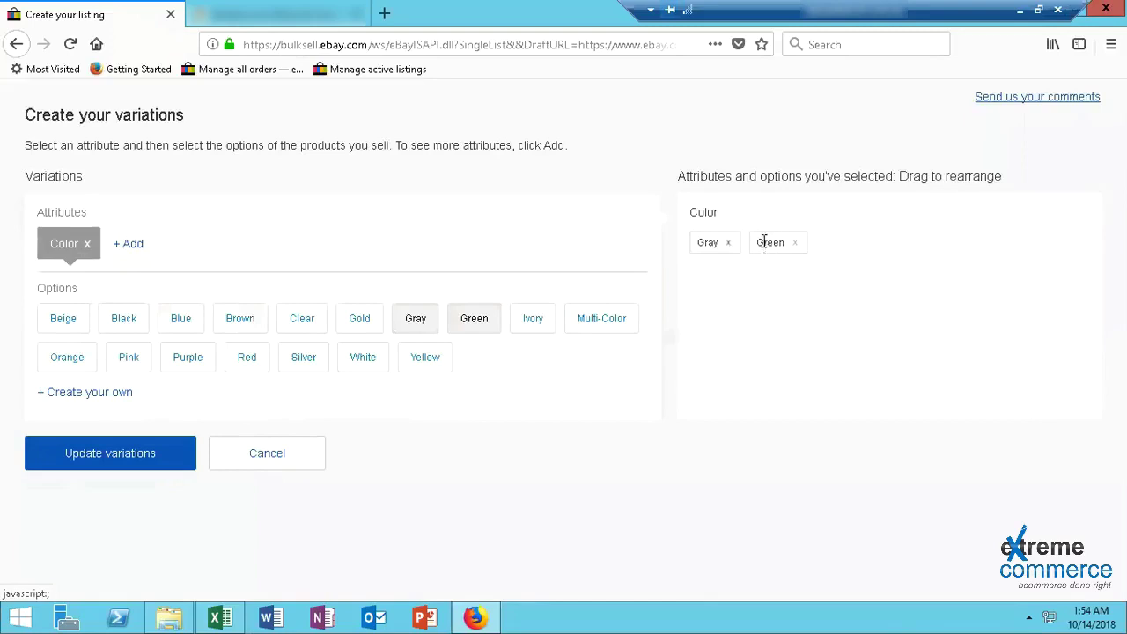
{"action": "left_click", "coordinate": [729, 244]}
{"action": "left_click", "coordinate": [730, 244]}
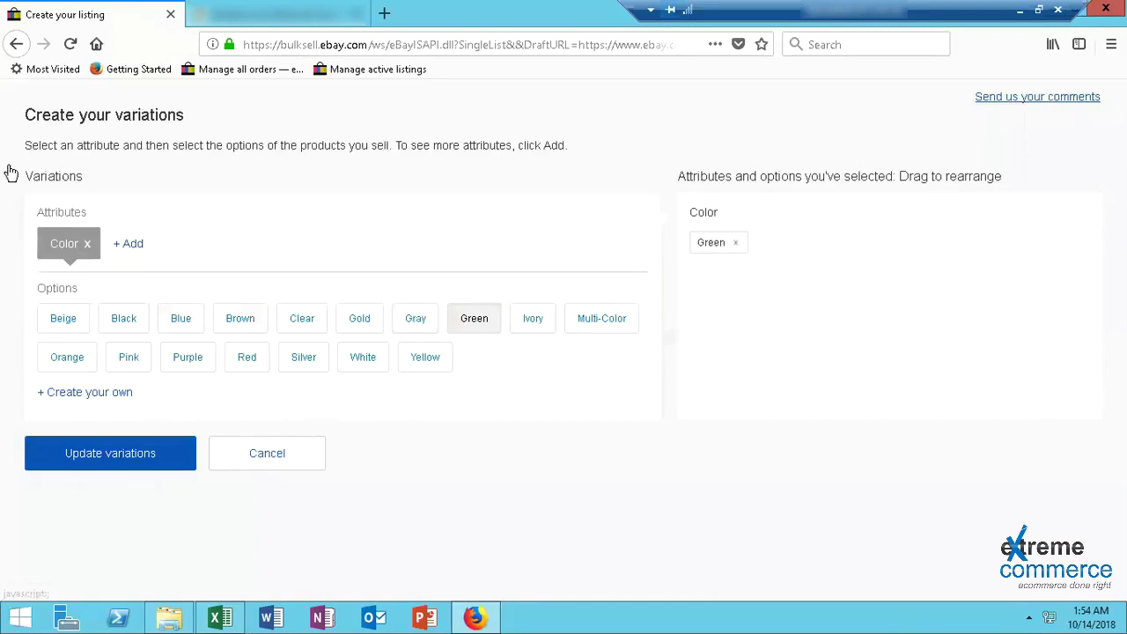
{"action": "left_click", "coordinate": [294, 460]}
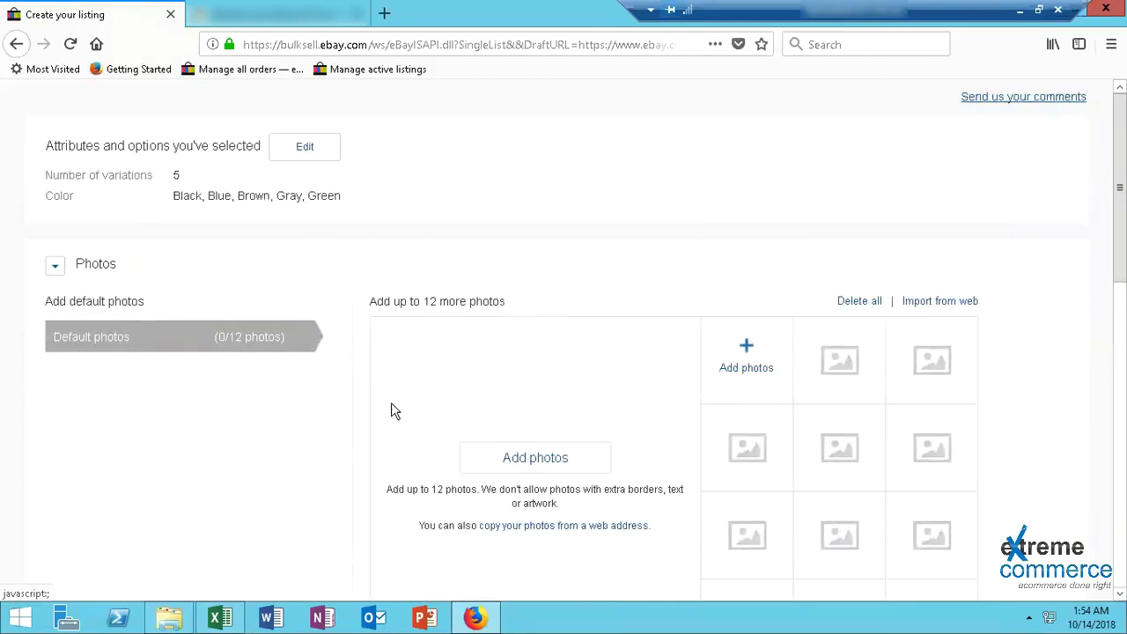
Examine the default photos area, the variation photos setting and the variation combinations with their SKU, UPC, quantity and price fields
{"action": "scroll", "coordinate": [393, 411], "scroll_direction": "down", "scroll_amount": 5}
{"action": "scroll", "coordinate": [442, 308], "scroll_direction": "up", "scroll_amount": 2}
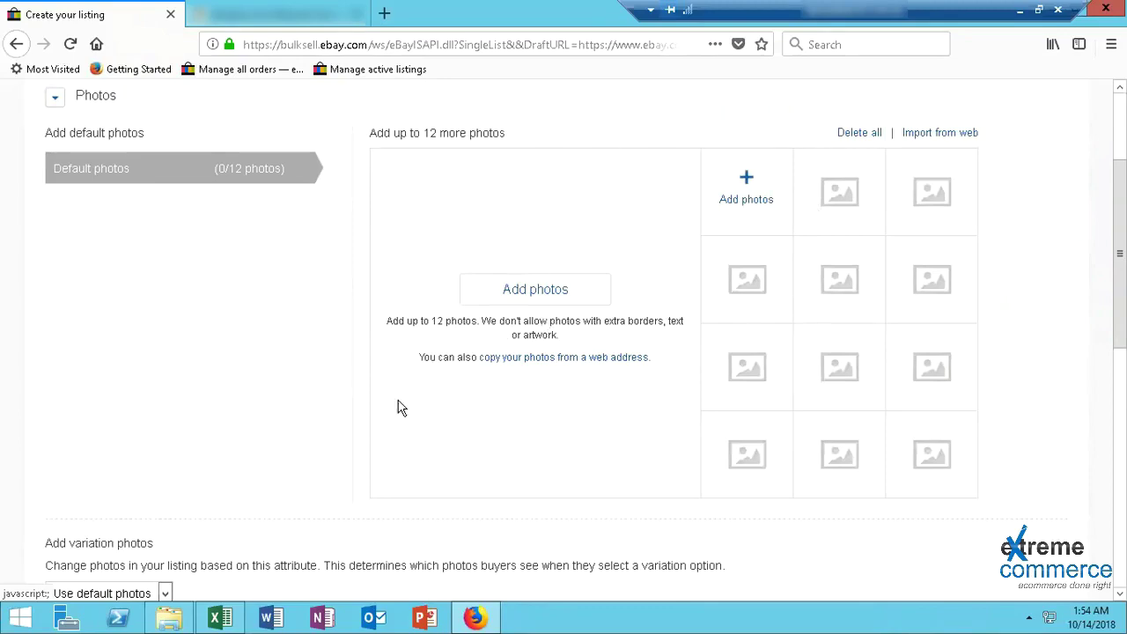
{"action": "scroll", "coordinate": [264, 422], "scroll_direction": "down", "scroll_amount": 5}
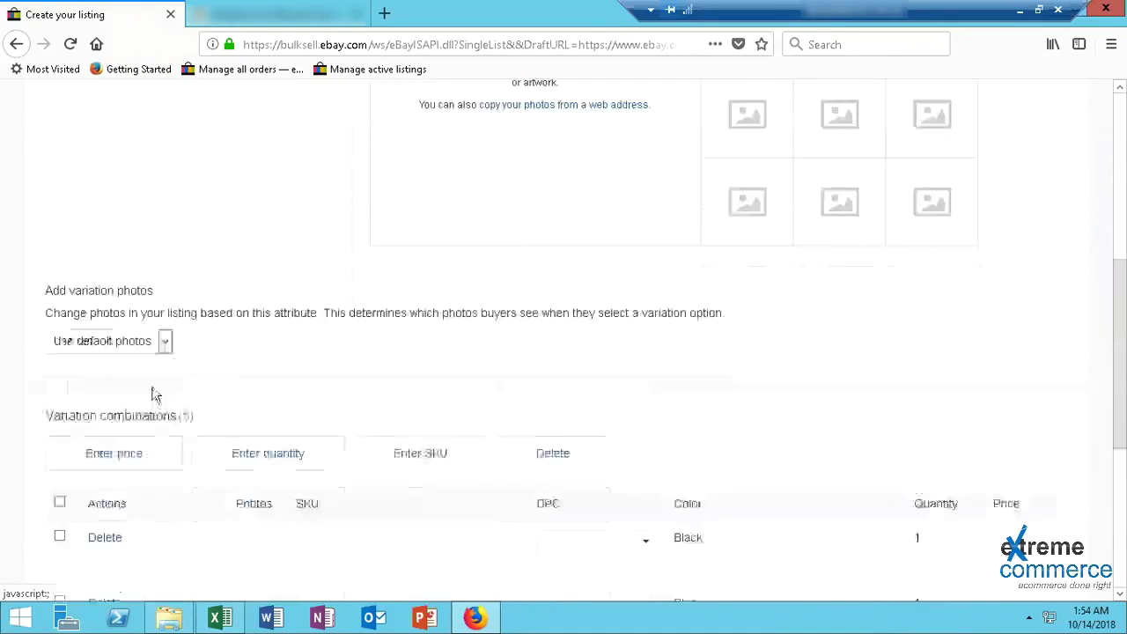
{"action": "scroll", "coordinate": [170, 413], "scroll_direction": "down", "scroll_amount": 3}
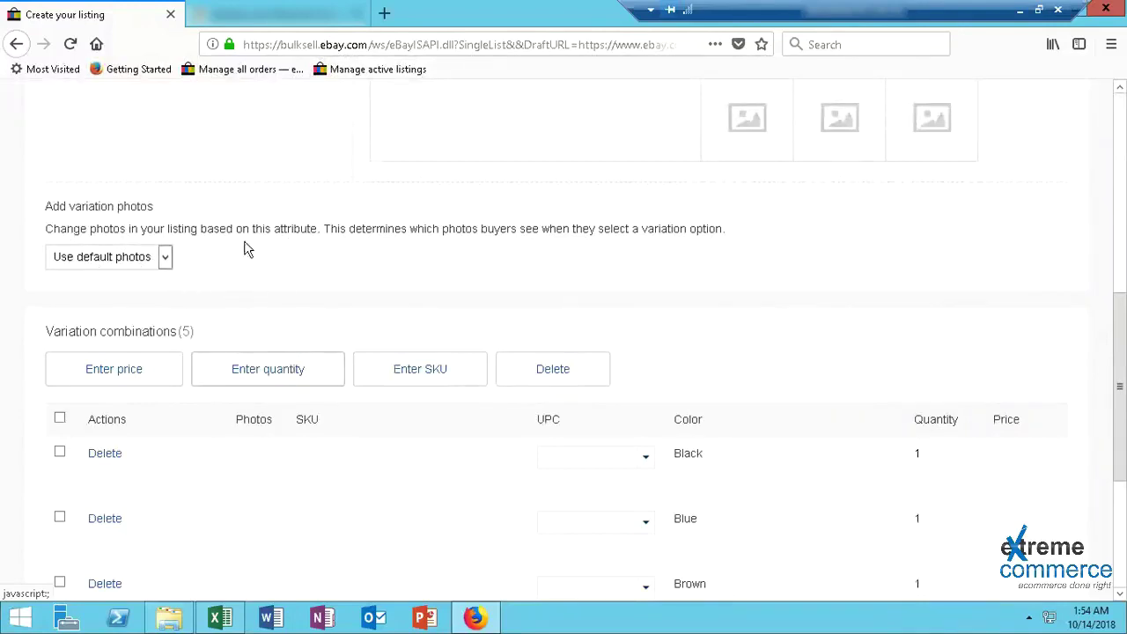
{"action": "scroll", "coordinate": [248, 260], "scroll_direction": "down", "scroll_amount": 1}
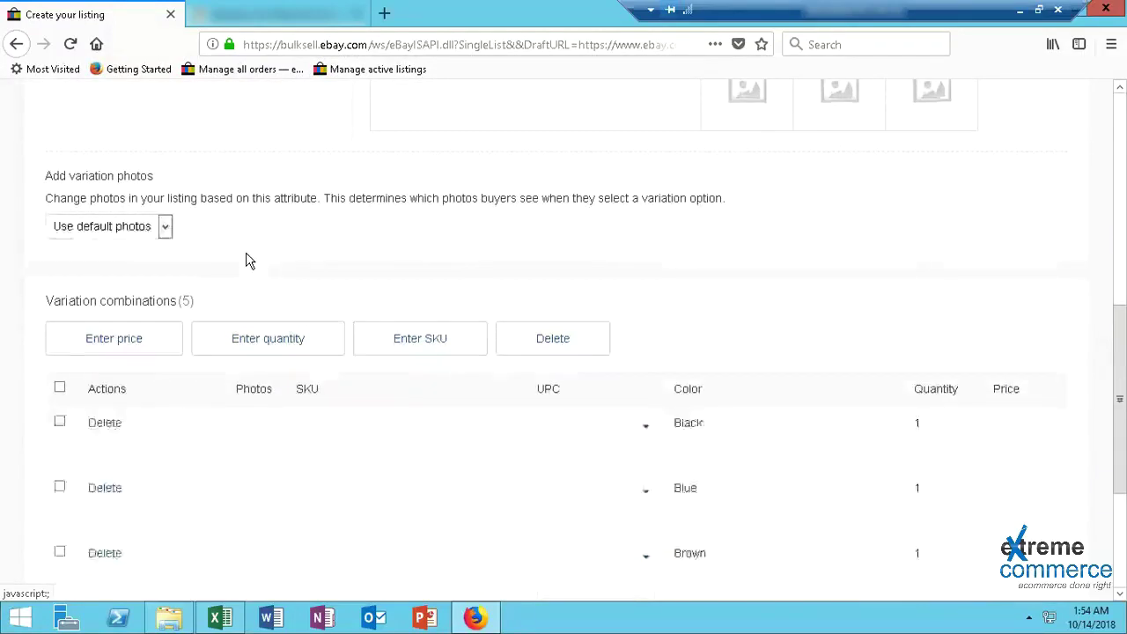
{"action": "scroll", "coordinate": [248, 260], "scroll_direction": "down", "scroll_amount": 1}
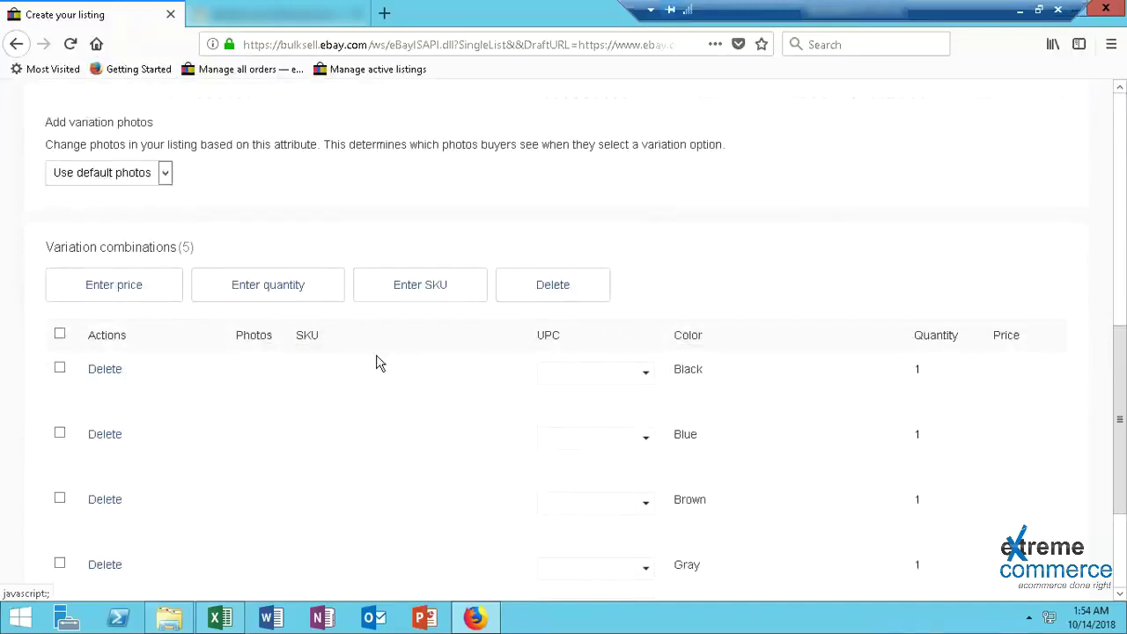
{"action": "left_click", "coordinate": [624, 377]}
Try basing variation photos on Color, view the Blue and Brown photo sets, and restore Use default photos
{"action": "left_click", "coordinate": [159, 179]}
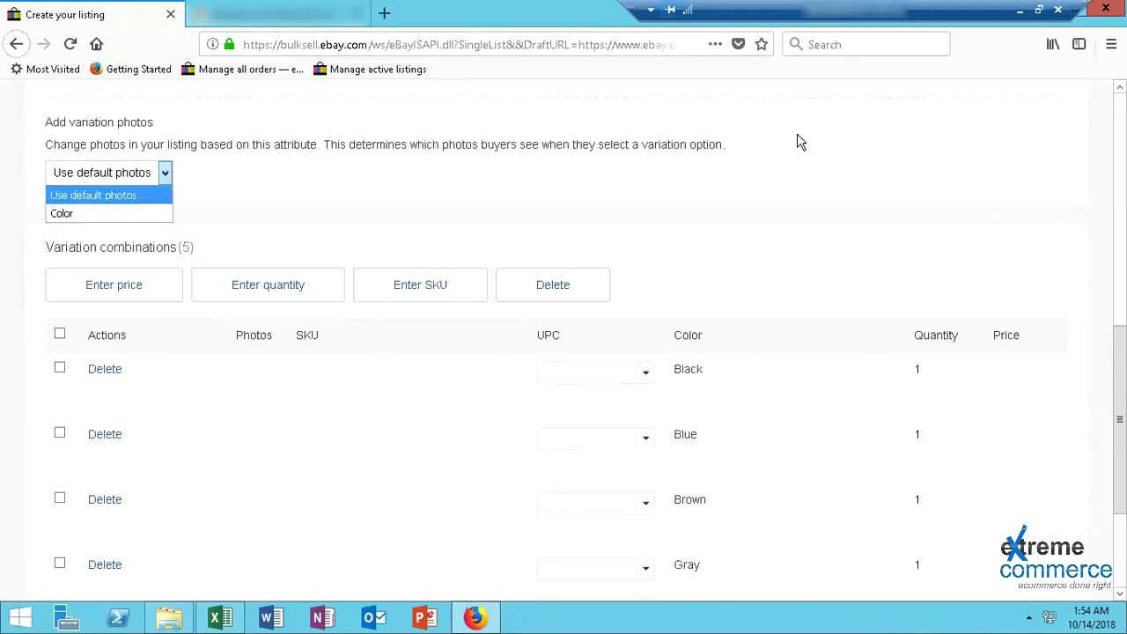
{"action": "left_click", "coordinate": [66, 217]}
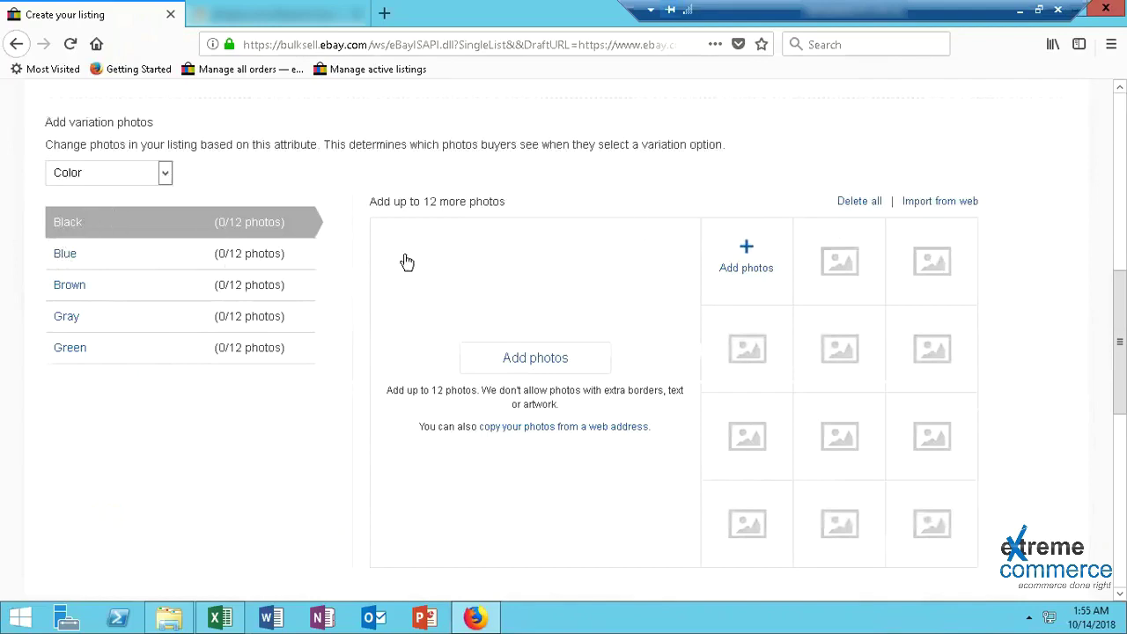
{"action": "left_click", "coordinate": [264, 261]}
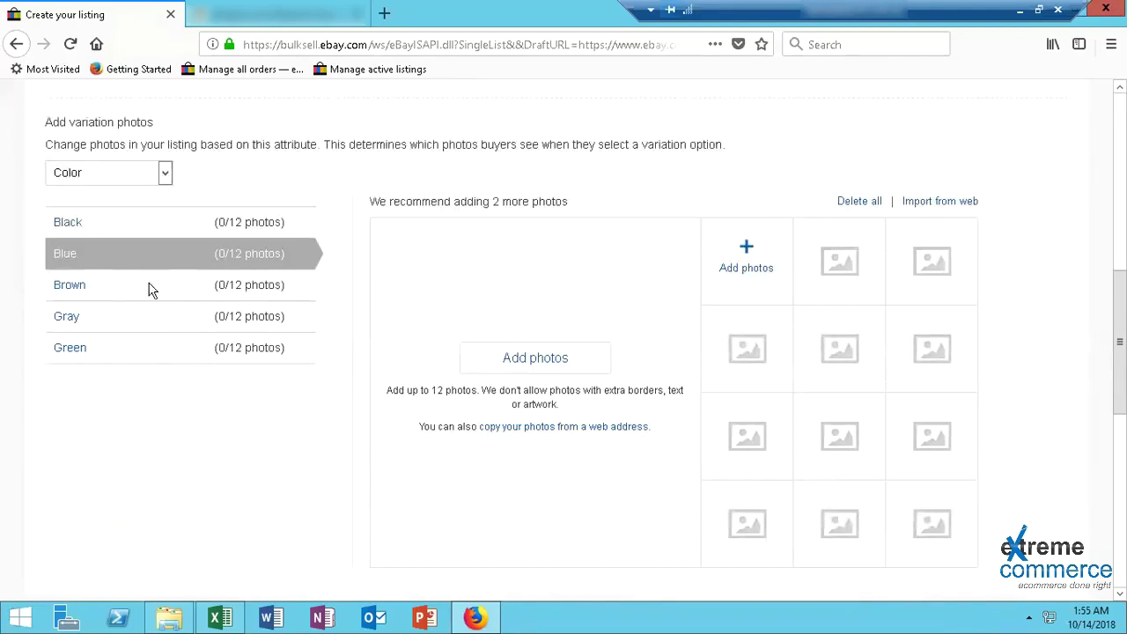
{"action": "left_click", "coordinate": [130, 294]}
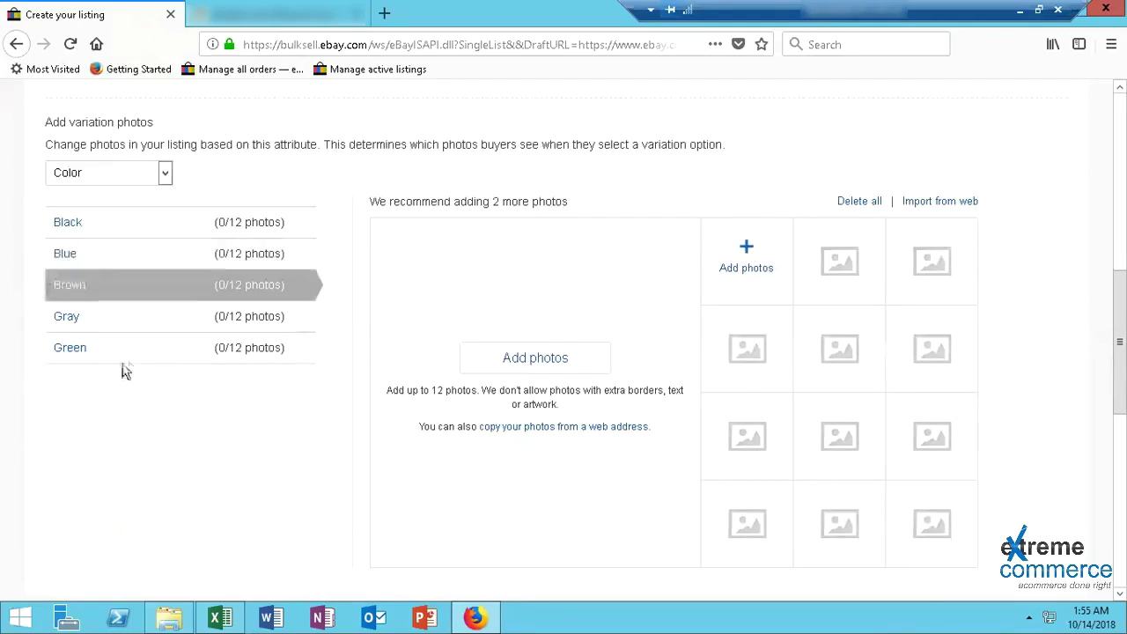
{"action": "left_click", "coordinate": [165, 174]}
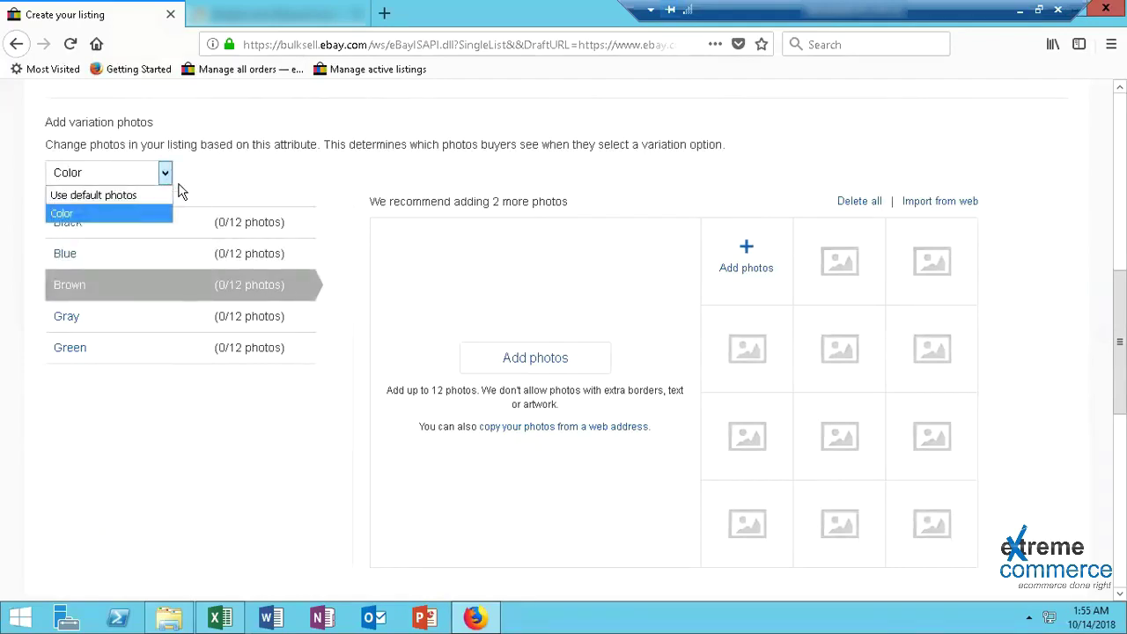
{"action": "left_click", "coordinate": [123, 195]}
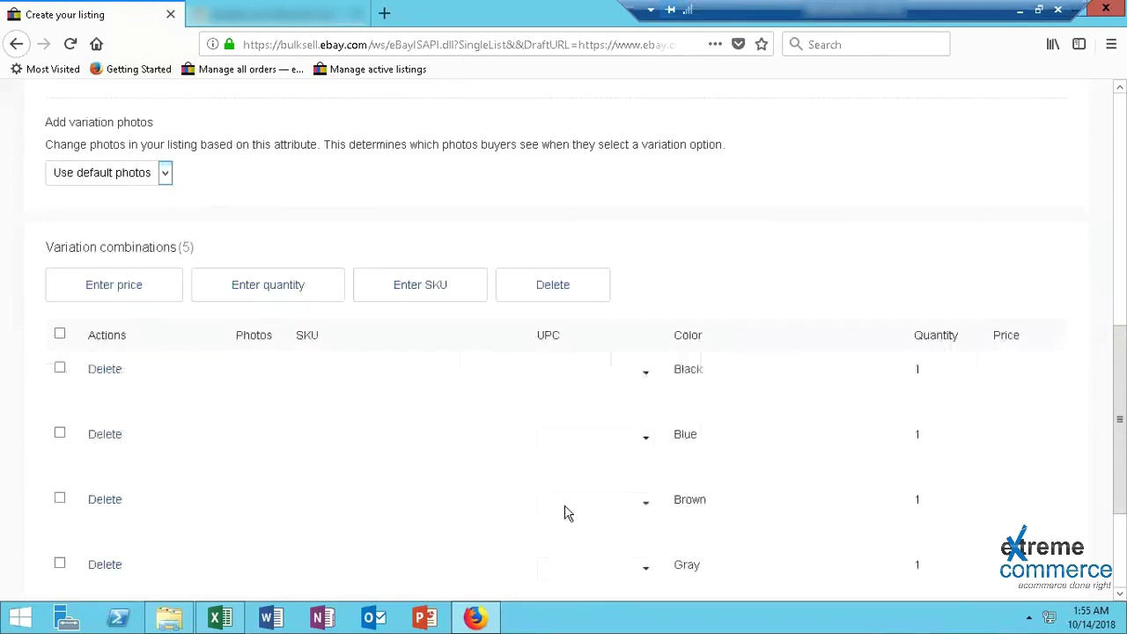
Set the UPC of the Black variation to Does not apply
{"action": "scroll", "coordinate": [661, 369], "scroll_direction": "down", "scroll_amount": 4}
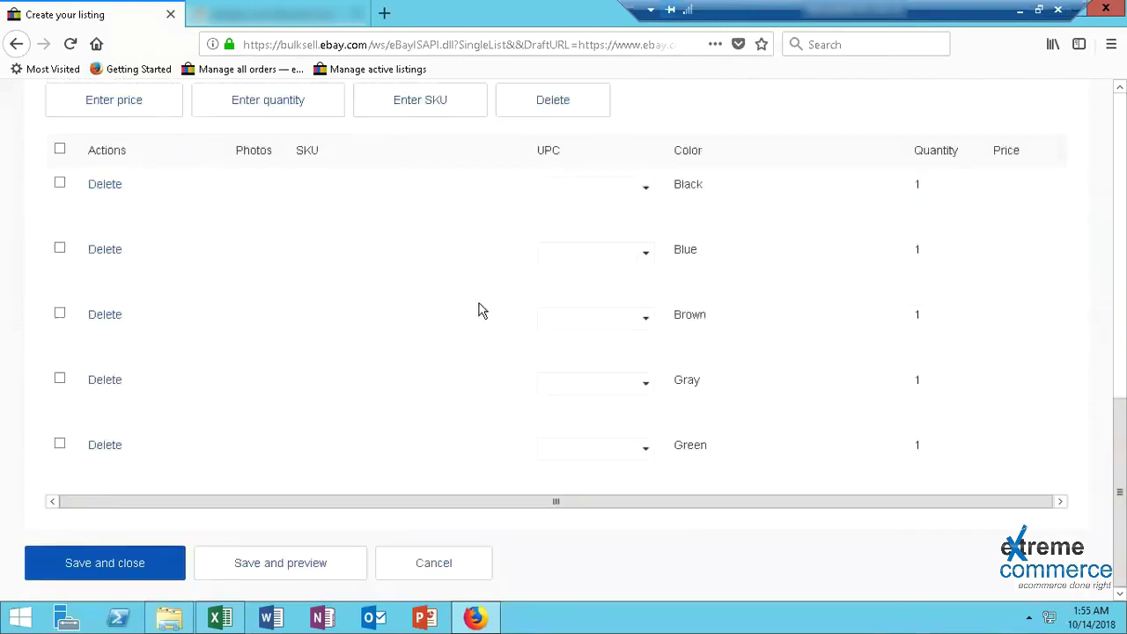
{"action": "left_click", "coordinate": [651, 195]}
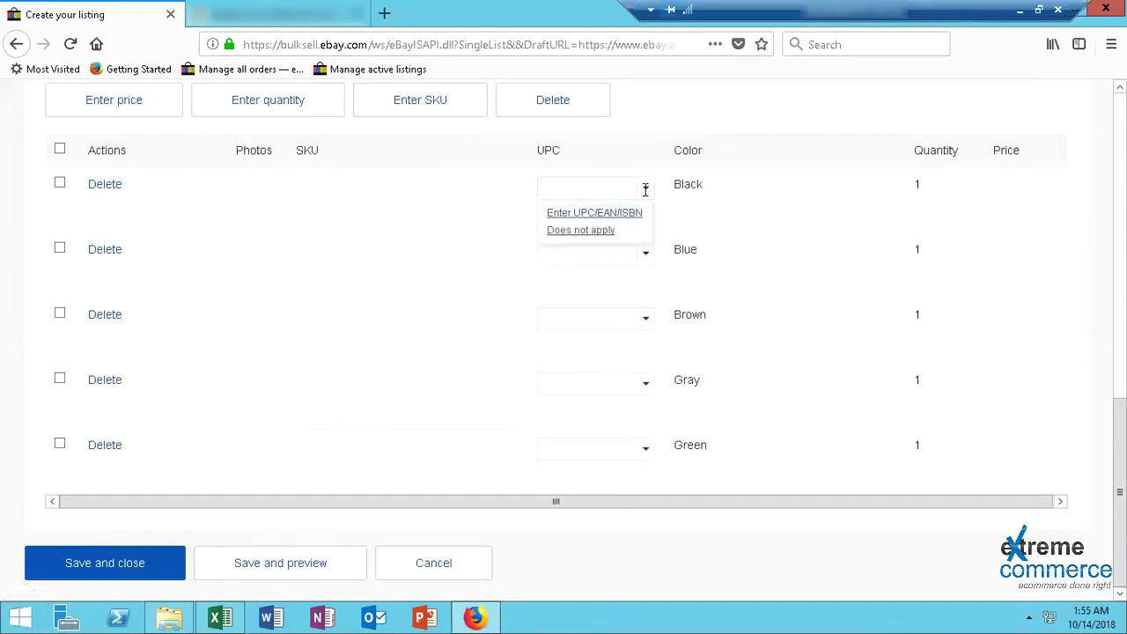
{"action": "left_click", "coordinate": [578, 231]}
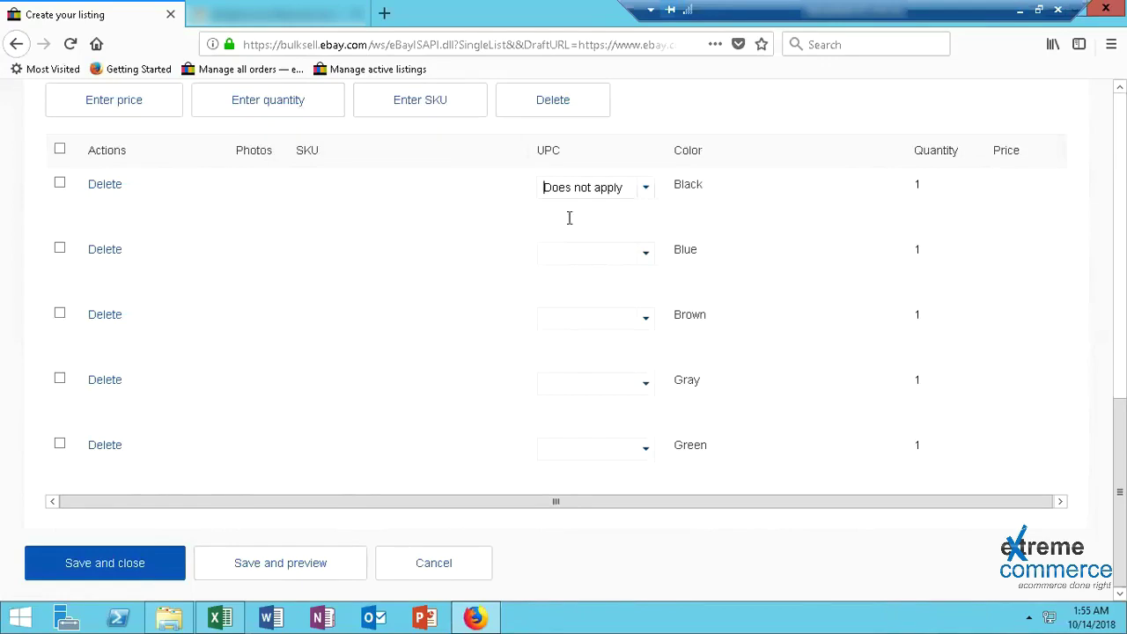
Review the variation details from the selected attributes to the combinations table, and return to the listing start page
{"action": "scroll", "coordinate": [516, 372], "scroll_direction": "up", "scroll_amount": 5}
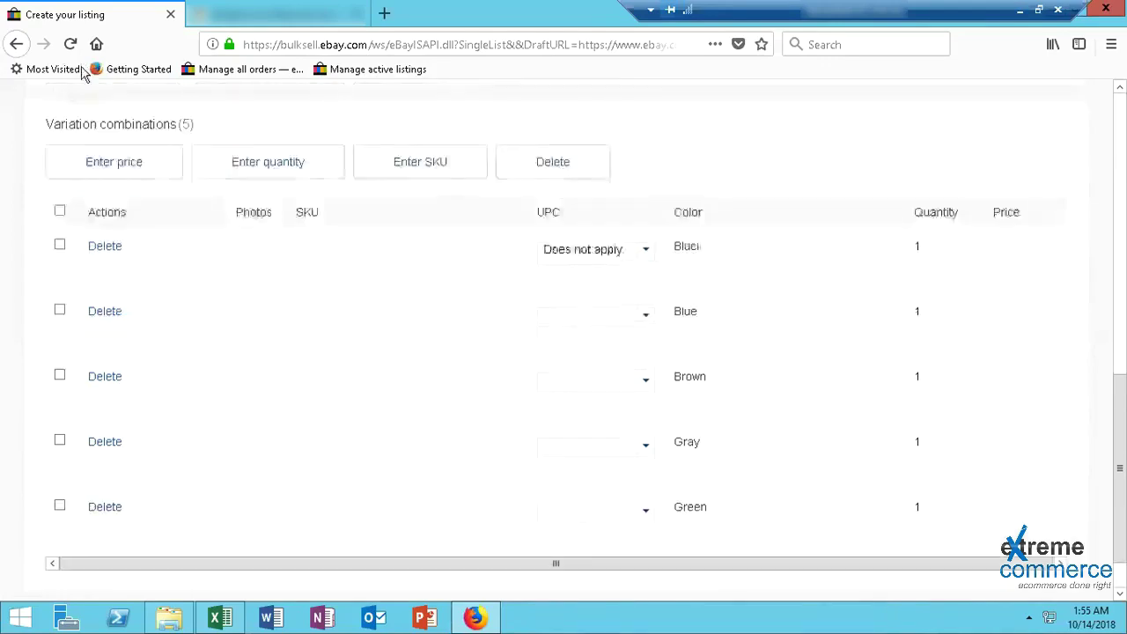
{"action": "scroll", "coordinate": [1039, 384], "scroll_direction": "up", "scroll_amount": 10}
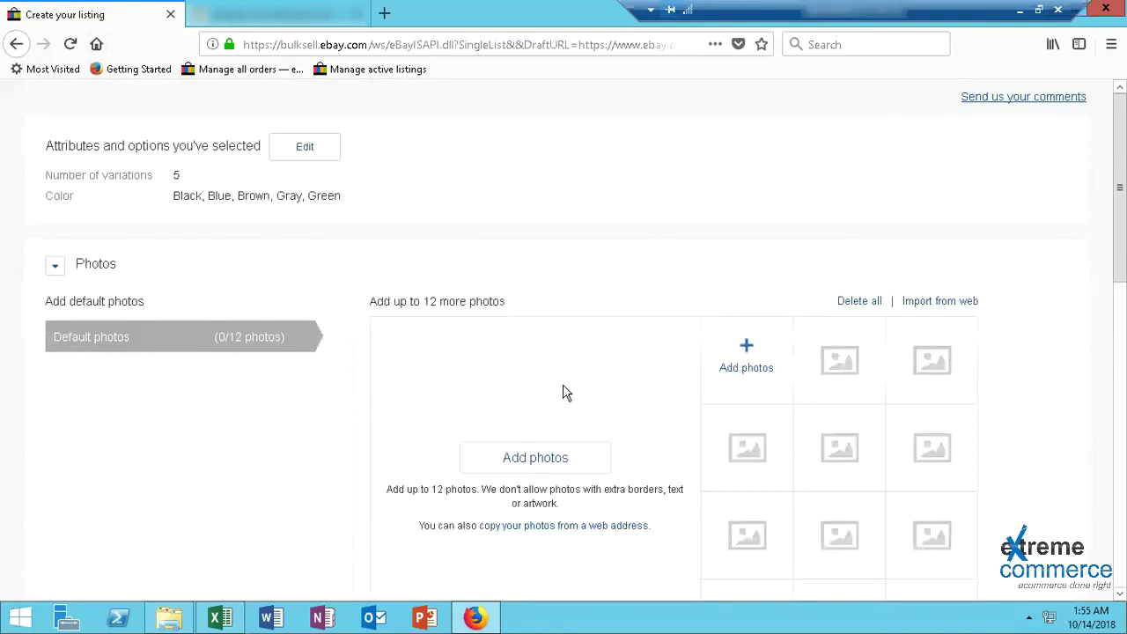
{"action": "scroll", "coordinate": [564, 392], "scroll_direction": "down", "scroll_amount": 15}
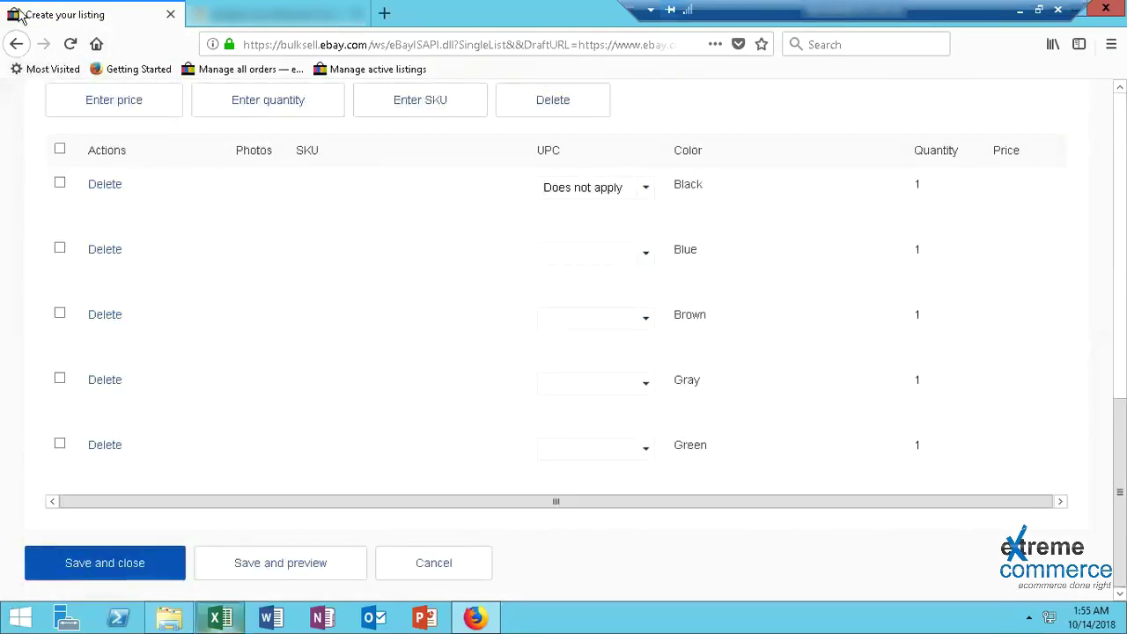
{"action": "scroll", "coordinate": [168, 232], "scroll_direction": "up", "scroll_amount": 7}
{"action": "scroll", "coordinate": [167, 232], "scroll_direction": "up", "scroll_amount": 5}
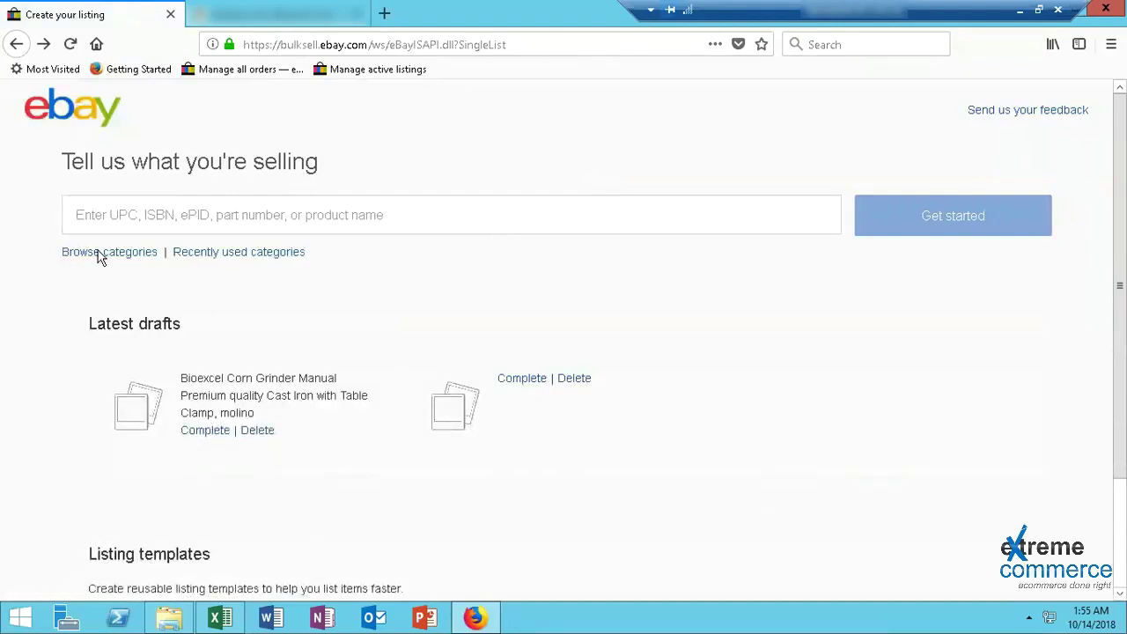
Browse the listing categories and open Home & Garden
{"action": "left_click", "coordinate": [100, 254]}
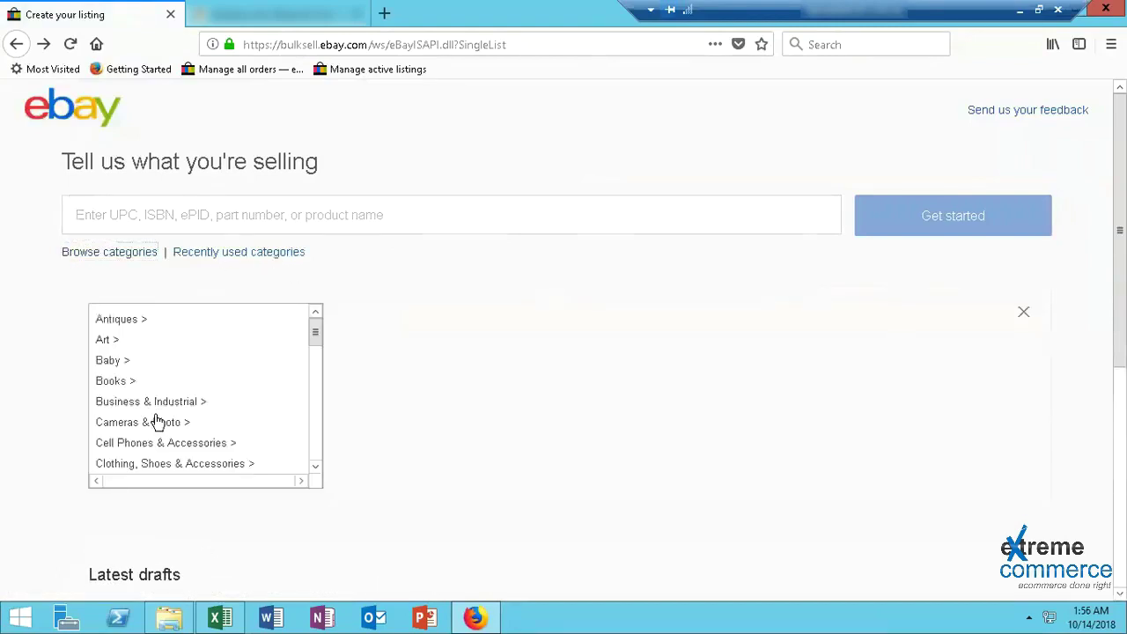
{"action": "scroll", "coordinate": [154, 423], "scroll_direction": "down", "scroll_amount": 12}
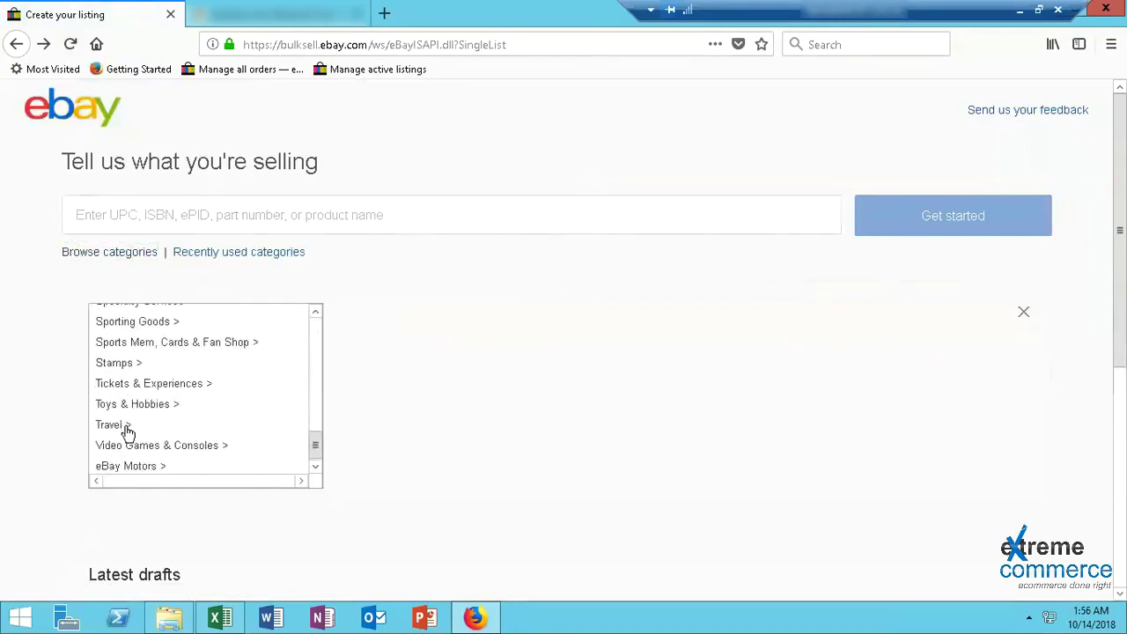
{"action": "scroll", "coordinate": [128, 432], "scroll_direction": "down", "scroll_amount": 1}
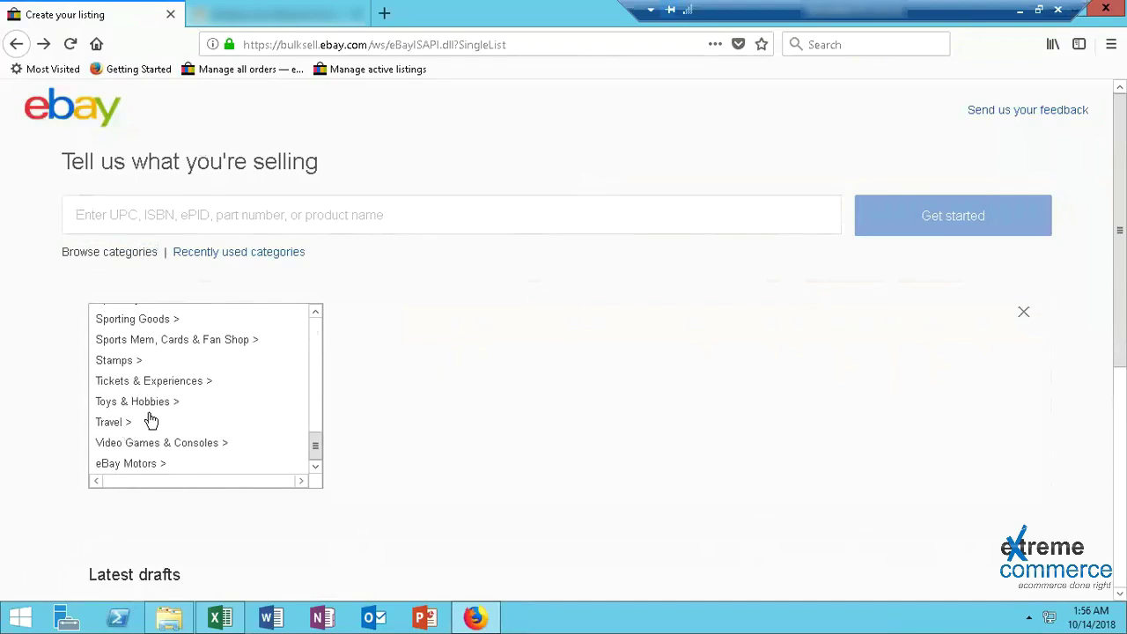
{"action": "scroll", "coordinate": [150, 420], "scroll_direction": "up", "scroll_amount": 3}
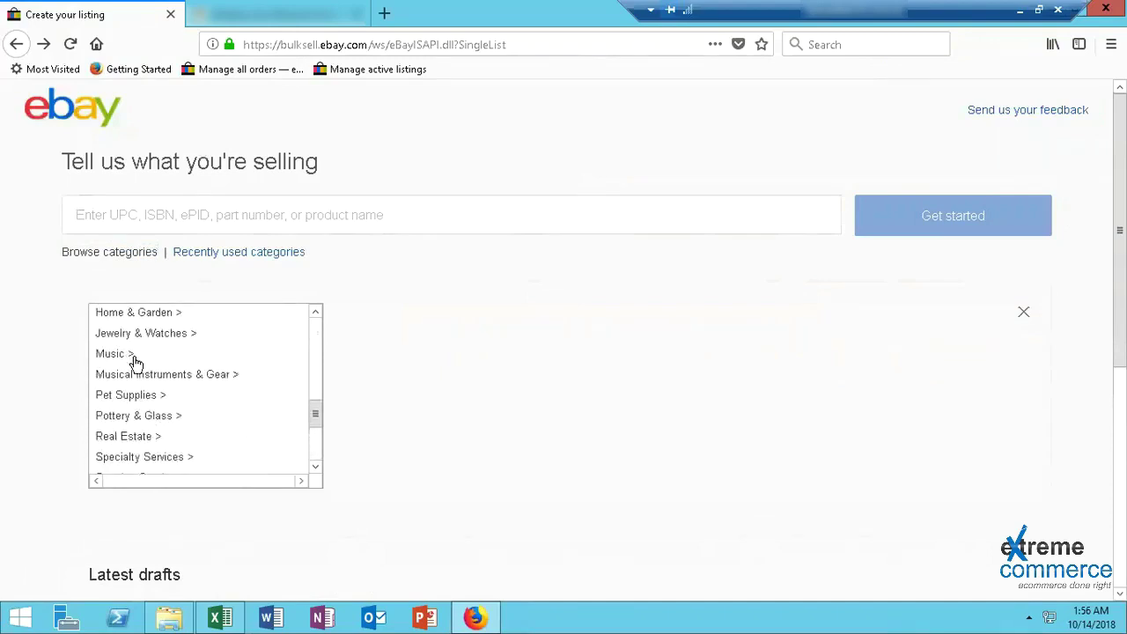
{"action": "scroll", "coordinate": [137, 360], "scroll_direction": "up", "scroll_amount": 4}
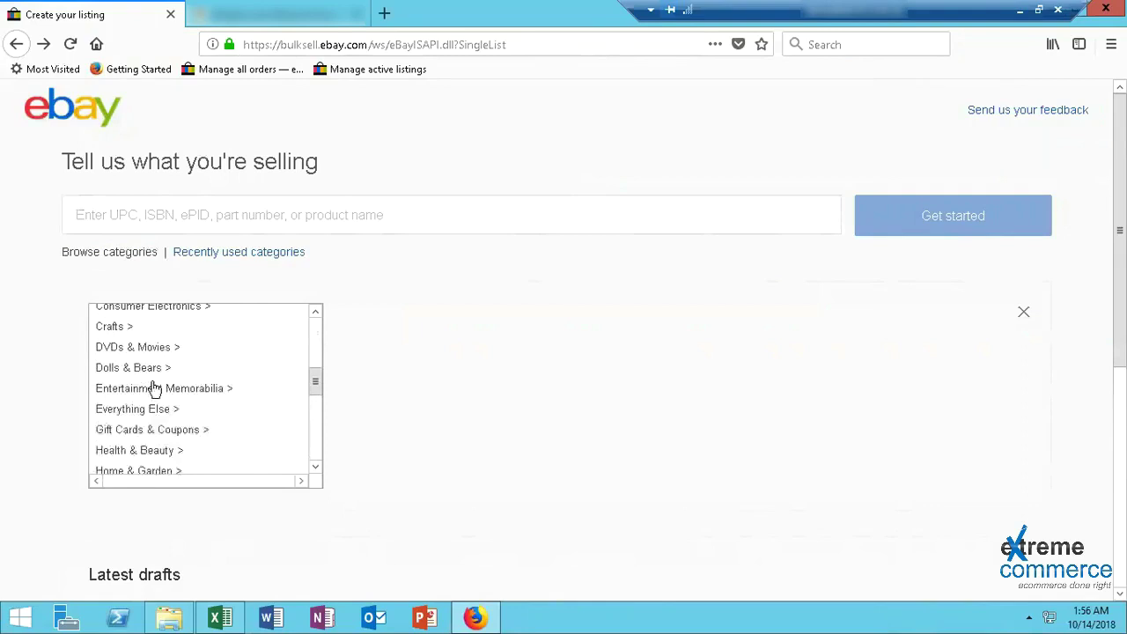
{"action": "scroll", "coordinate": [154, 388], "scroll_direction": "down", "scroll_amount": 2}
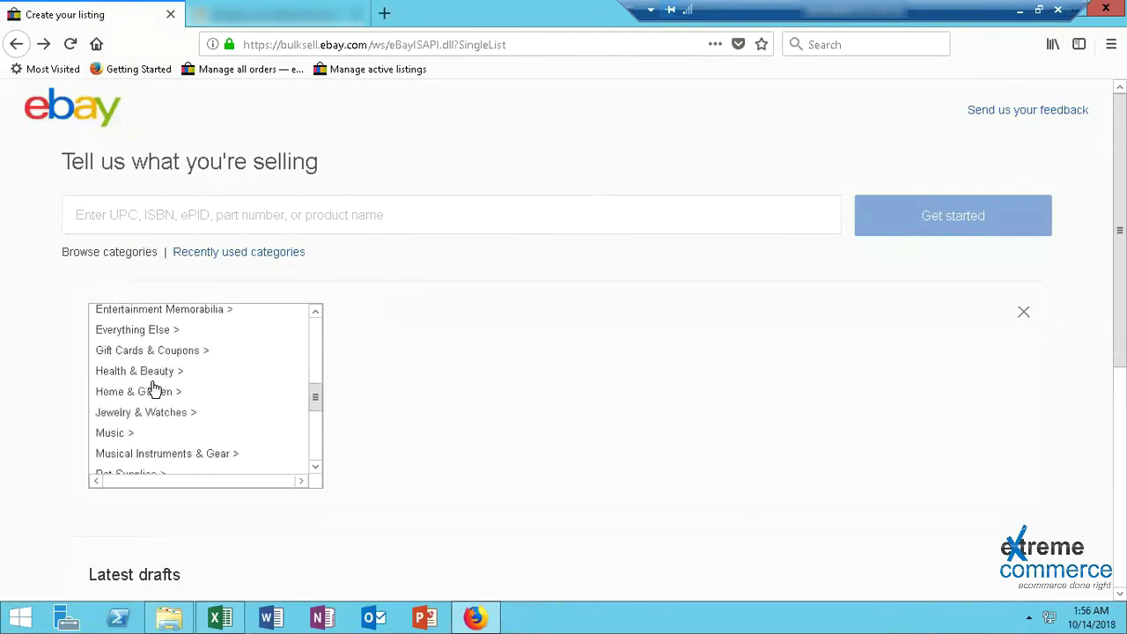
{"action": "left_click", "coordinate": [119, 394]}
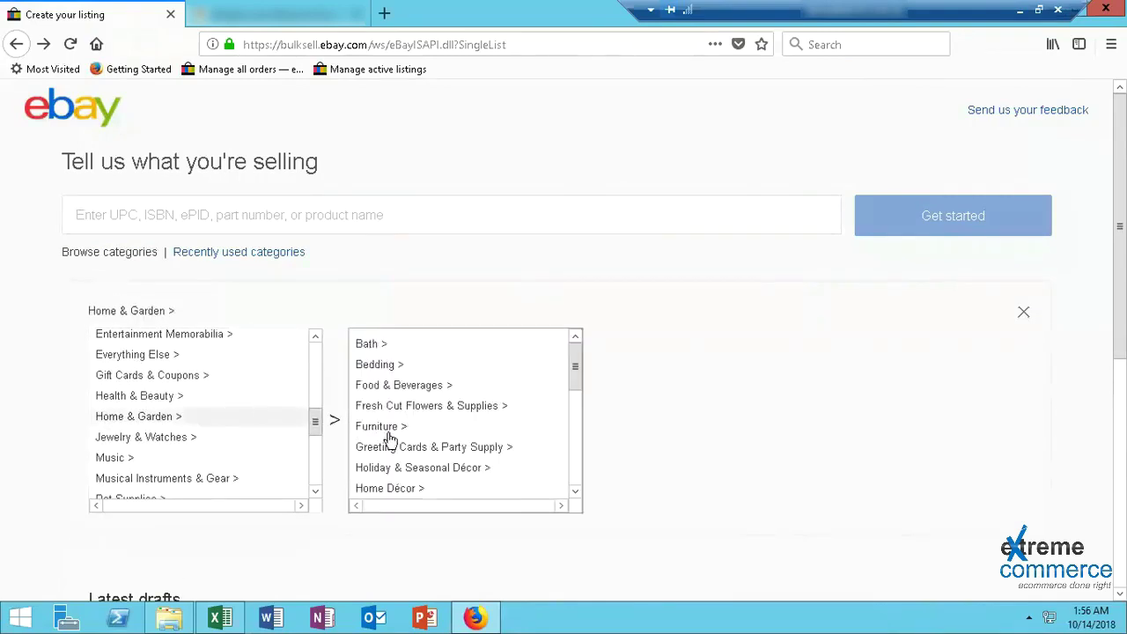
Browse the Home & Garden subcategories and start a listing draft under Other Home & Garden
{"action": "scroll", "coordinate": [409, 445], "scroll_direction": "down", "scroll_amount": 2}
{"action": "scroll", "coordinate": [410, 445], "scroll_direction": "down", "scroll_amount": 3}
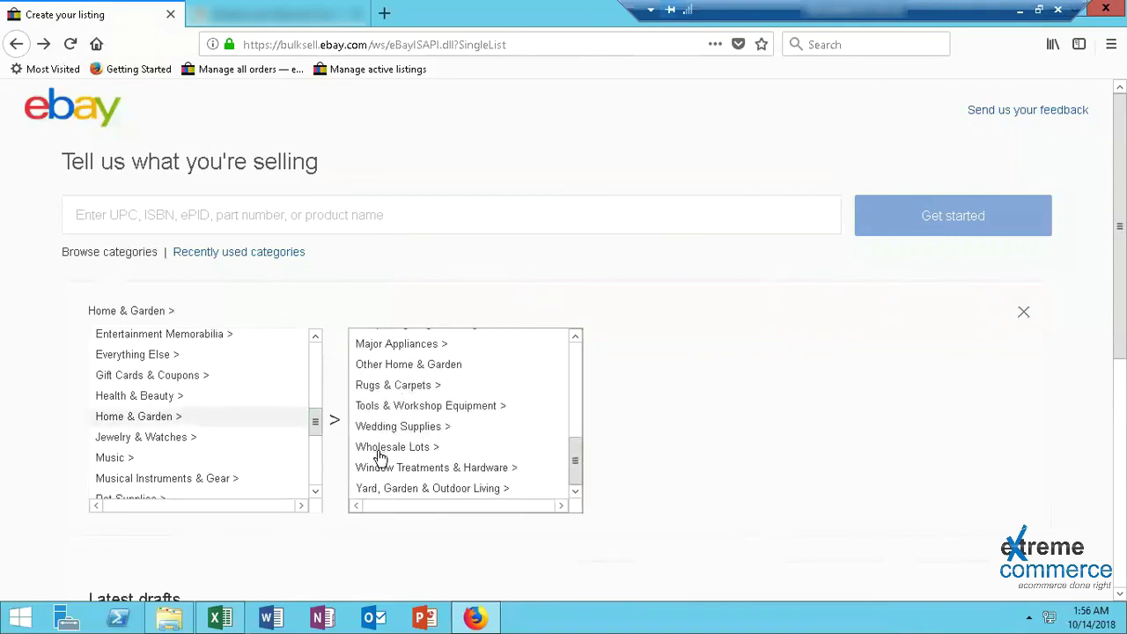
{"action": "scroll", "coordinate": [375, 454], "scroll_direction": "down", "scroll_amount": 3}
{"action": "scroll", "coordinate": [409, 348], "scroll_direction": "up", "scroll_amount": 1}
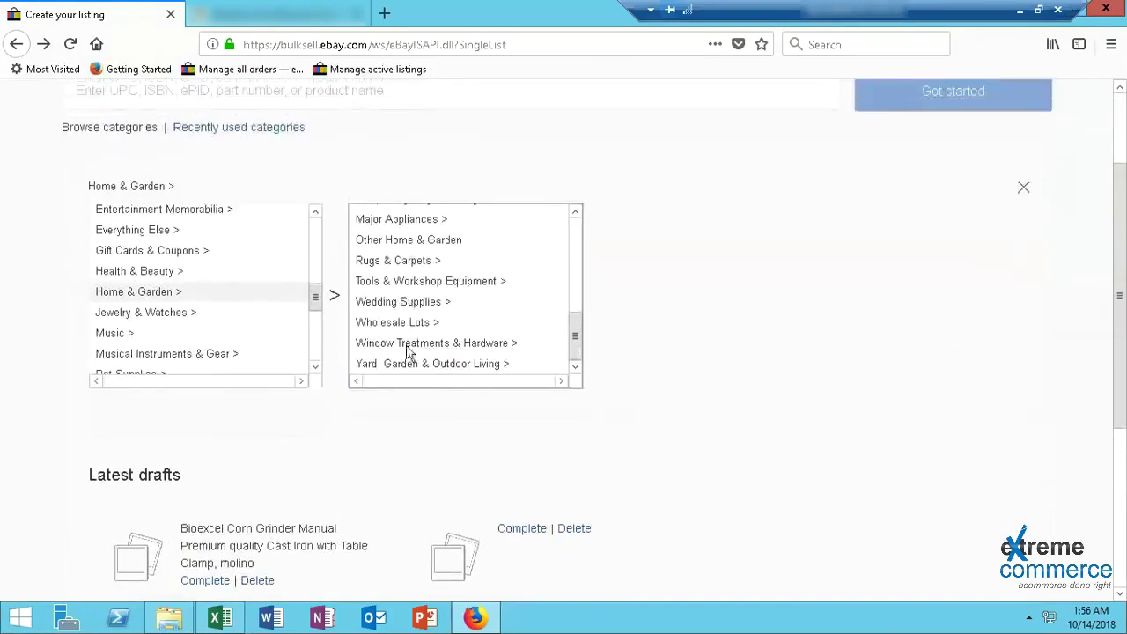
{"action": "scroll", "coordinate": [408, 362], "scroll_direction": "up", "scroll_amount": 3}
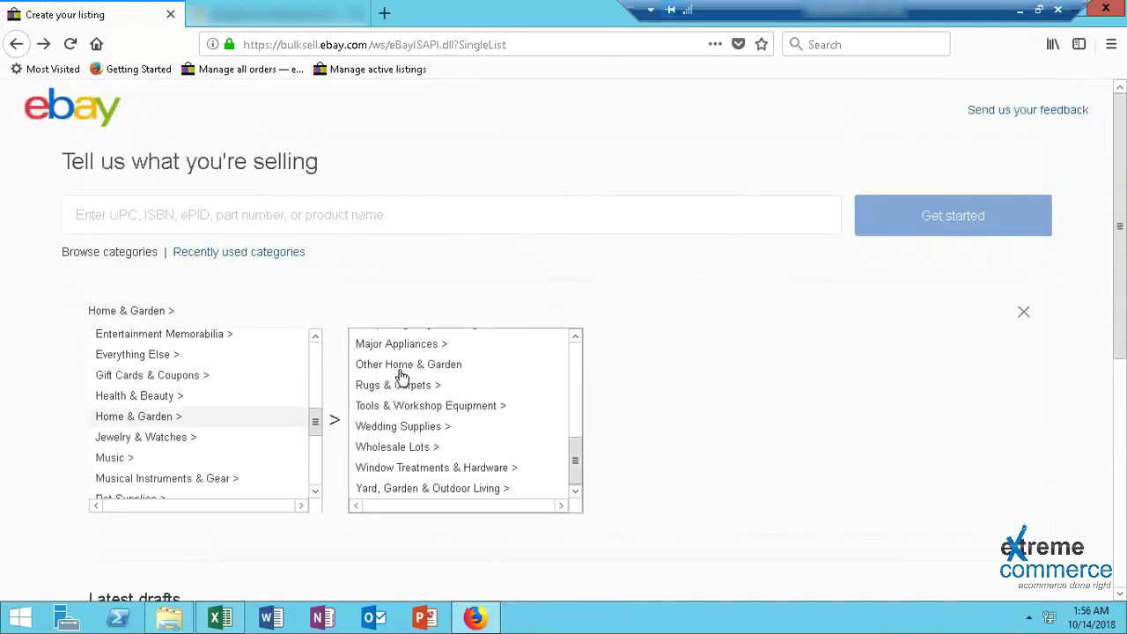
{"action": "left_click", "coordinate": [396, 374]}
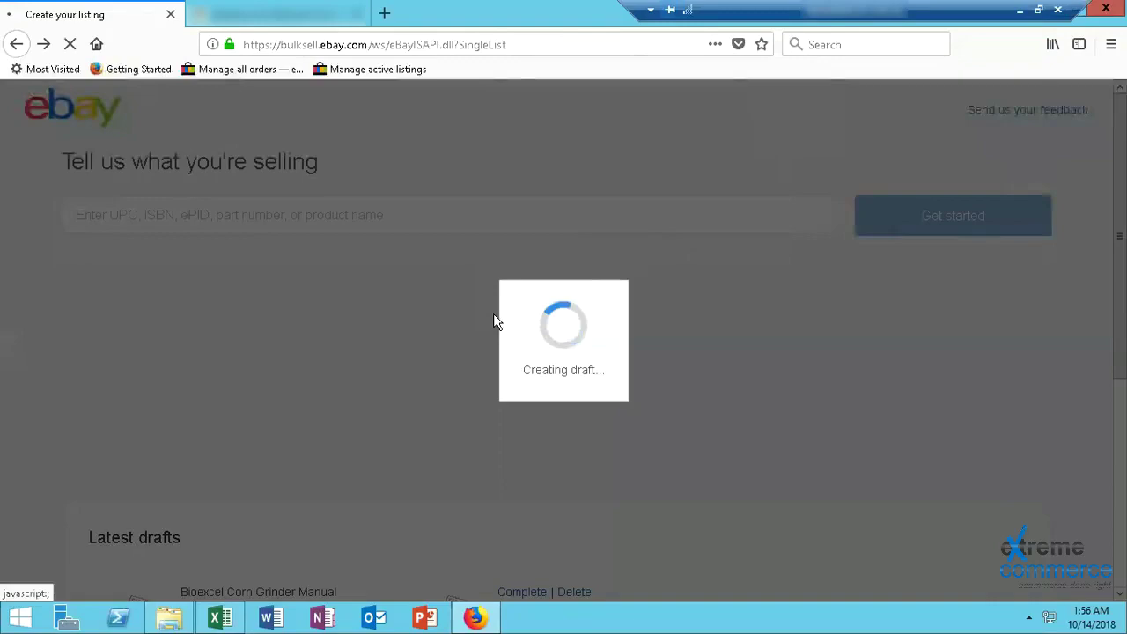
Review the draft form from the listing details to the item specifics, including the MPN and Custom Bundle options
{"action": "scroll", "coordinate": [497, 347], "scroll_direction": "down", "scroll_amount": 1}
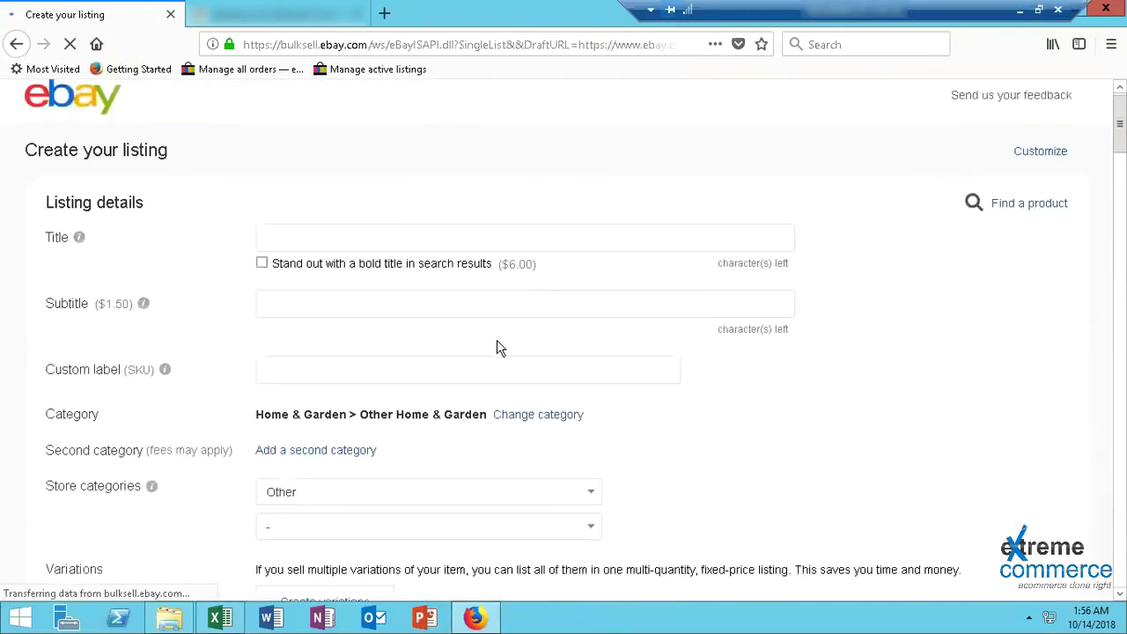
{"action": "scroll", "coordinate": [499, 345], "scroll_direction": "down", "scroll_amount": 10}
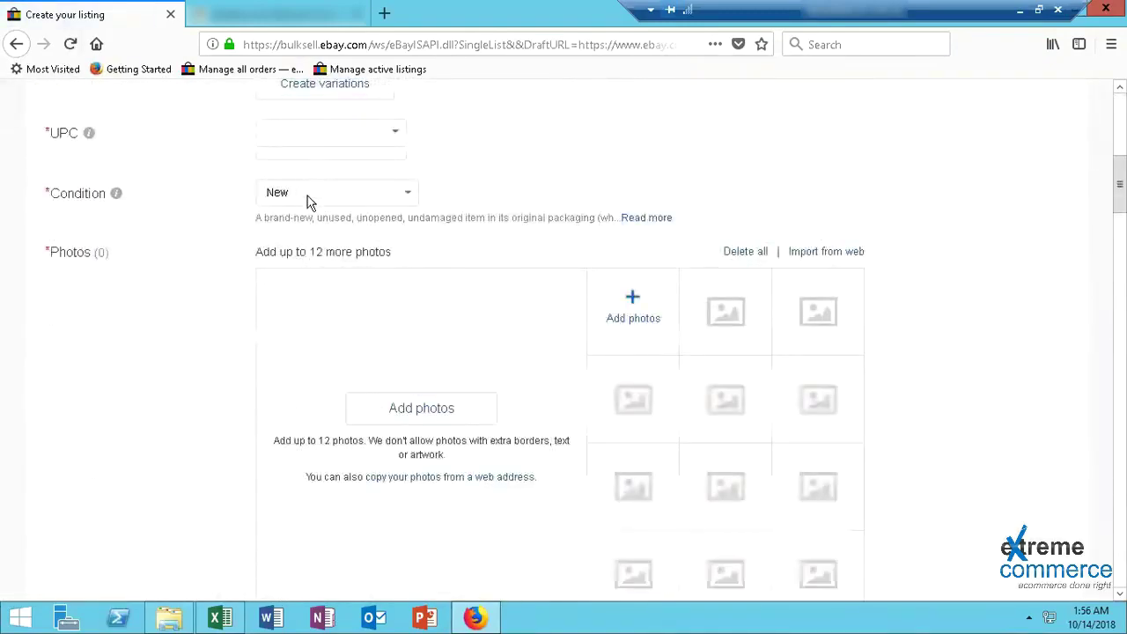
{"action": "scroll", "coordinate": [309, 201], "scroll_direction": "down", "scroll_amount": 2}
{"action": "scroll", "coordinate": [308, 215], "scroll_direction": "down", "scroll_amount": 1}
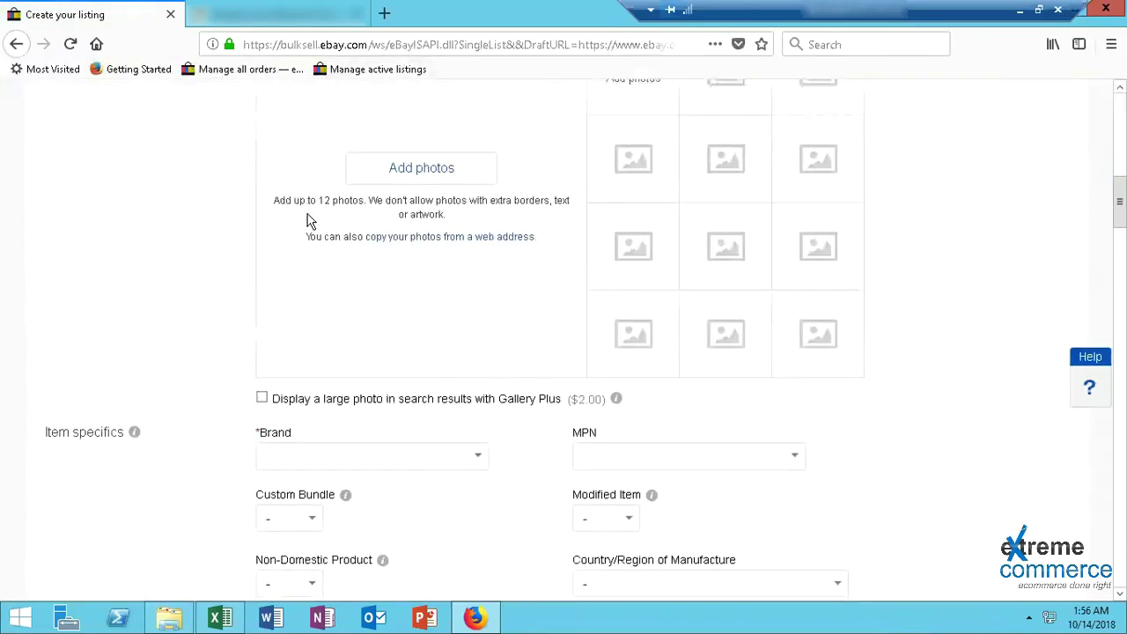
{"action": "scroll", "coordinate": [319, 345], "scroll_direction": "down", "scroll_amount": 1}
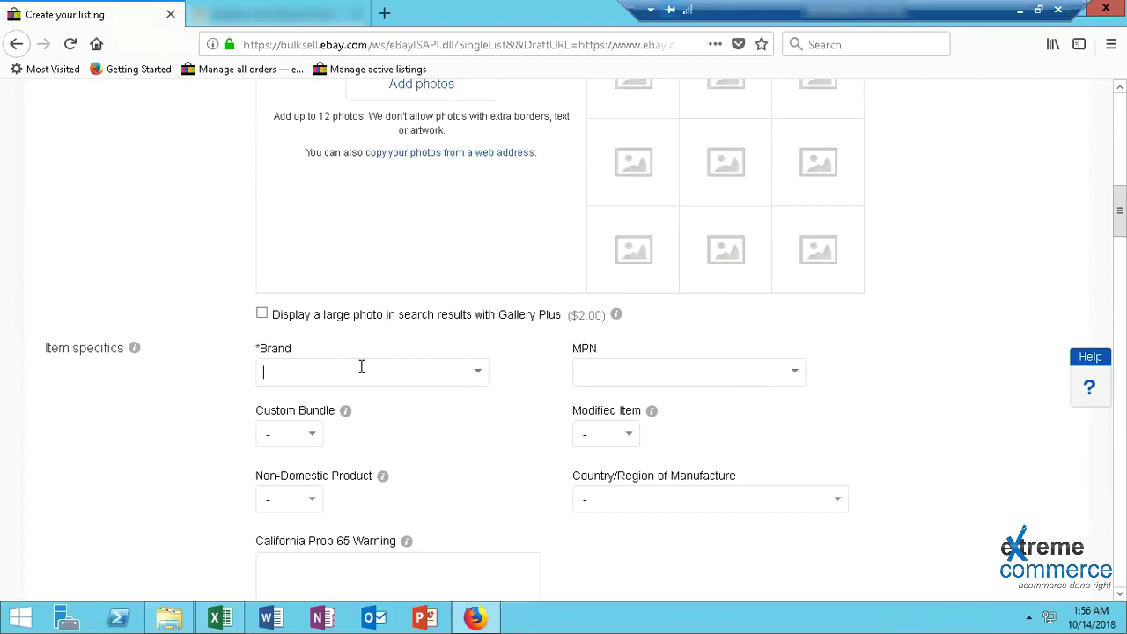
{"action": "left_click", "coordinate": [795, 373]}
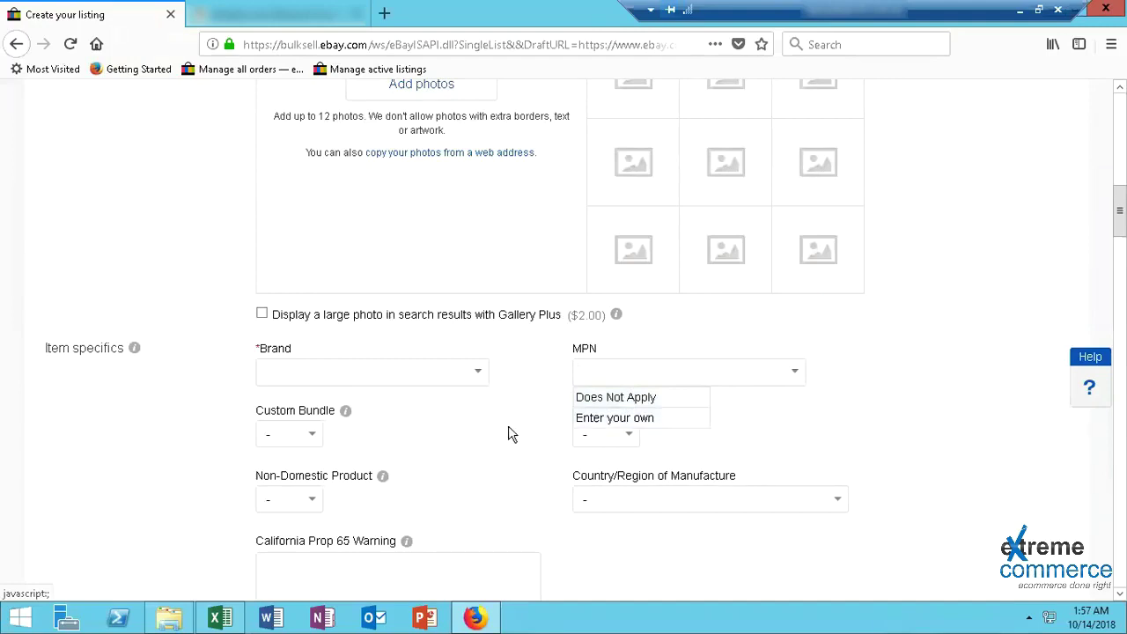
{"action": "left_click", "coordinate": [449, 423]}
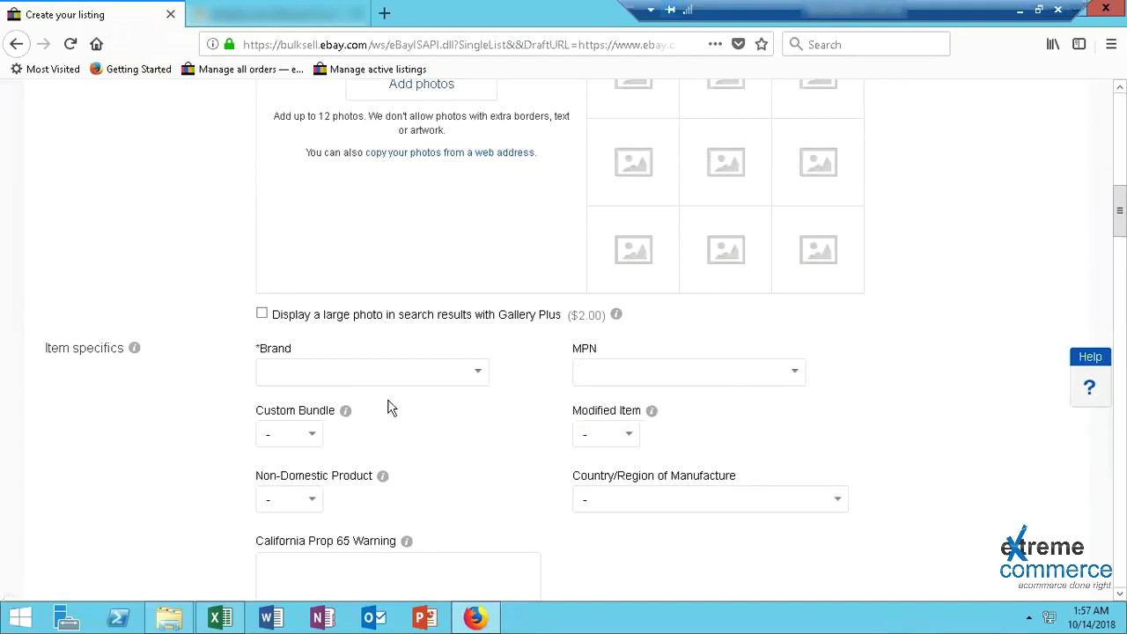
{"action": "left_click", "coordinate": [310, 436]}
{"action": "left_click", "coordinate": [485, 422]}
Set the Country/Region of Manufacture to China in the item specifics
{"action": "scroll", "coordinate": [625, 414], "scroll_direction": "down", "scroll_amount": 2}
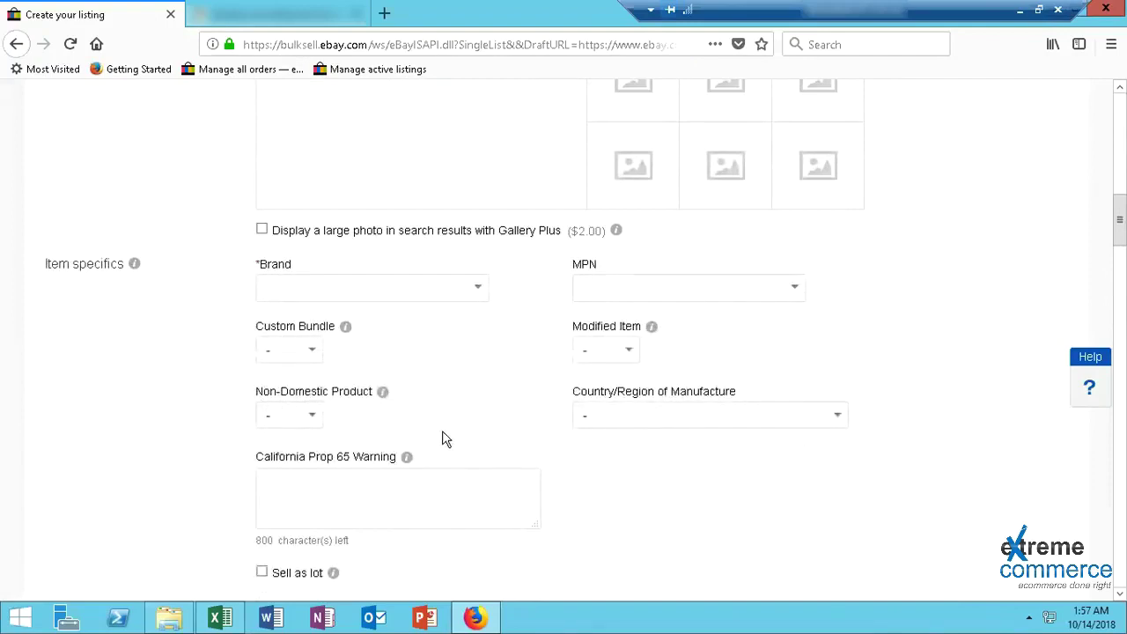
{"action": "left_click", "coordinate": [618, 420]}
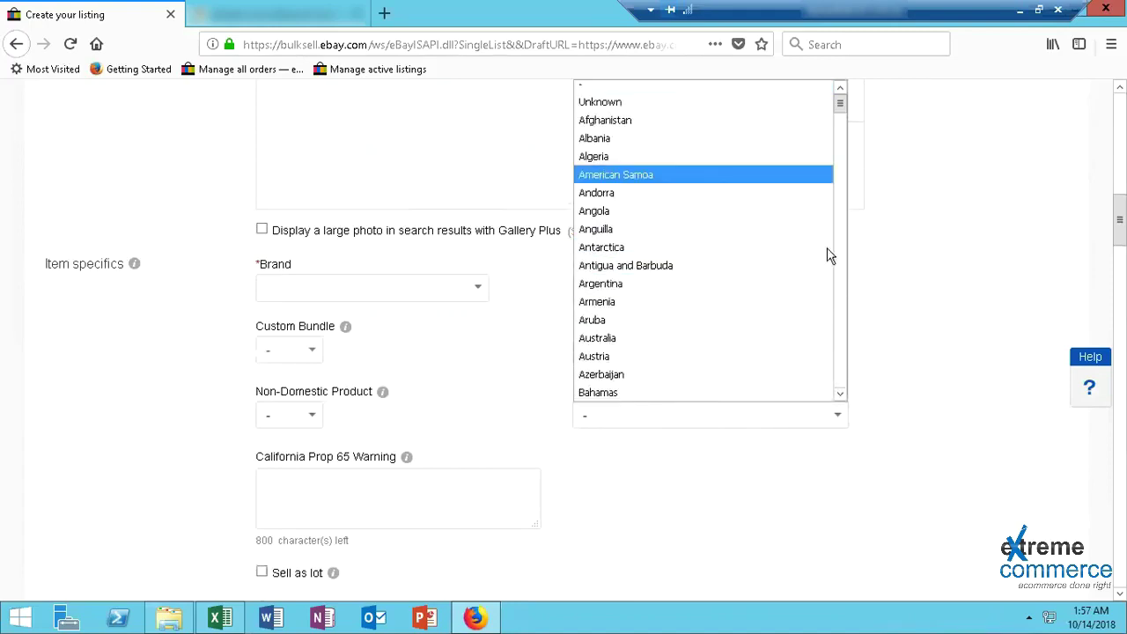
{"action": "key", "text": "c"}
{"action": "key", "text": "h"}
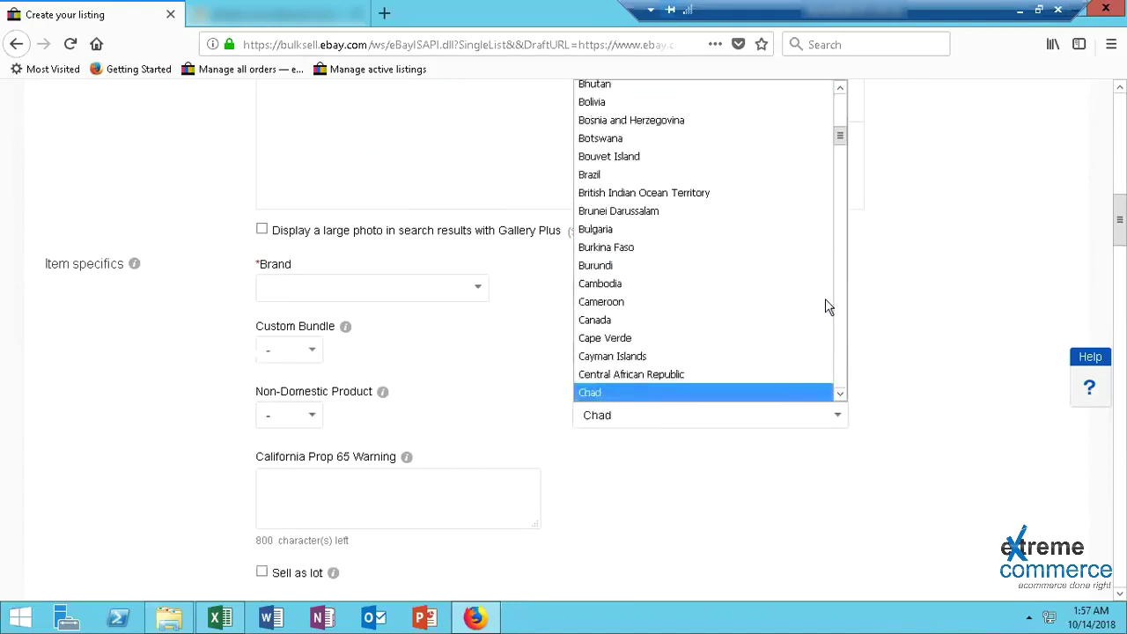
{"action": "type", "text": "chin"}
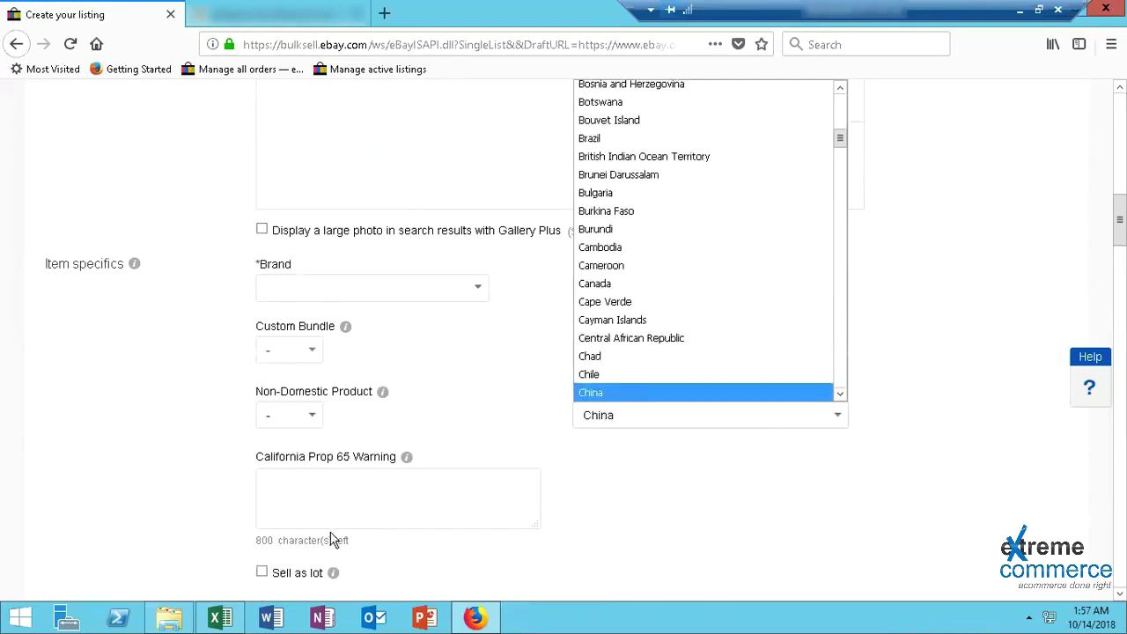
{"action": "left_click", "coordinate": [371, 492]}
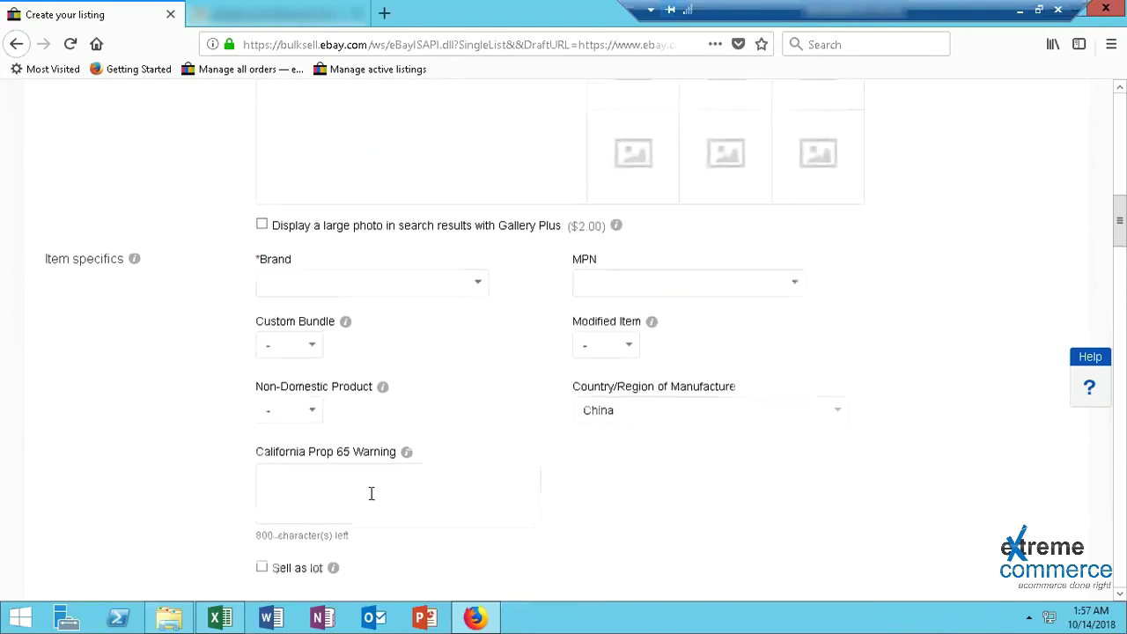
Review the item description section and switch its editor to HTML
{"action": "scroll", "coordinate": [349, 331], "scroll_direction": "down", "scroll_amount": 4}
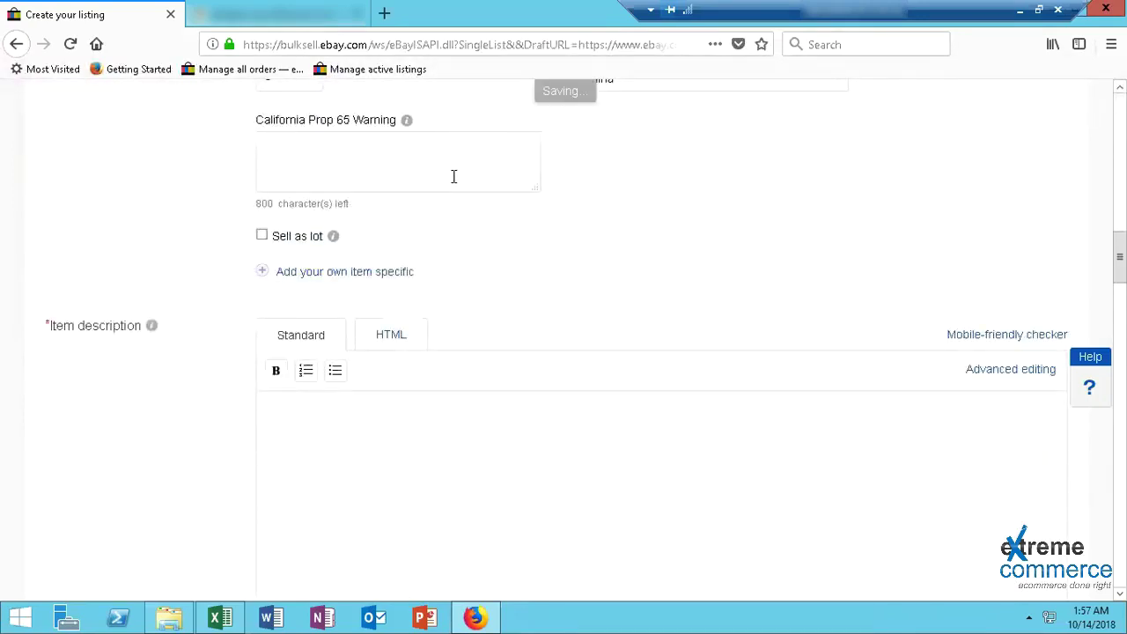
{"action": "scroll", "coordinate": [506, 200], "scroll_direction": "down", "scroll_amount": 2}
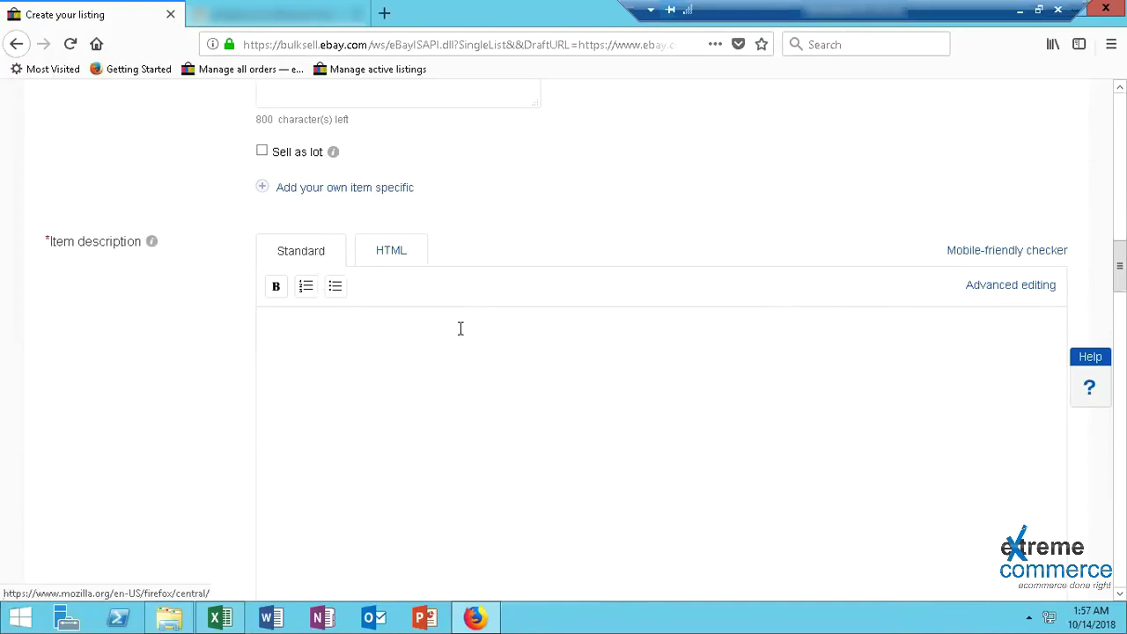
{"action": "scroll", "coordinate": [450, 321], "scroll_direction": "down", "scroll_amount": 2}
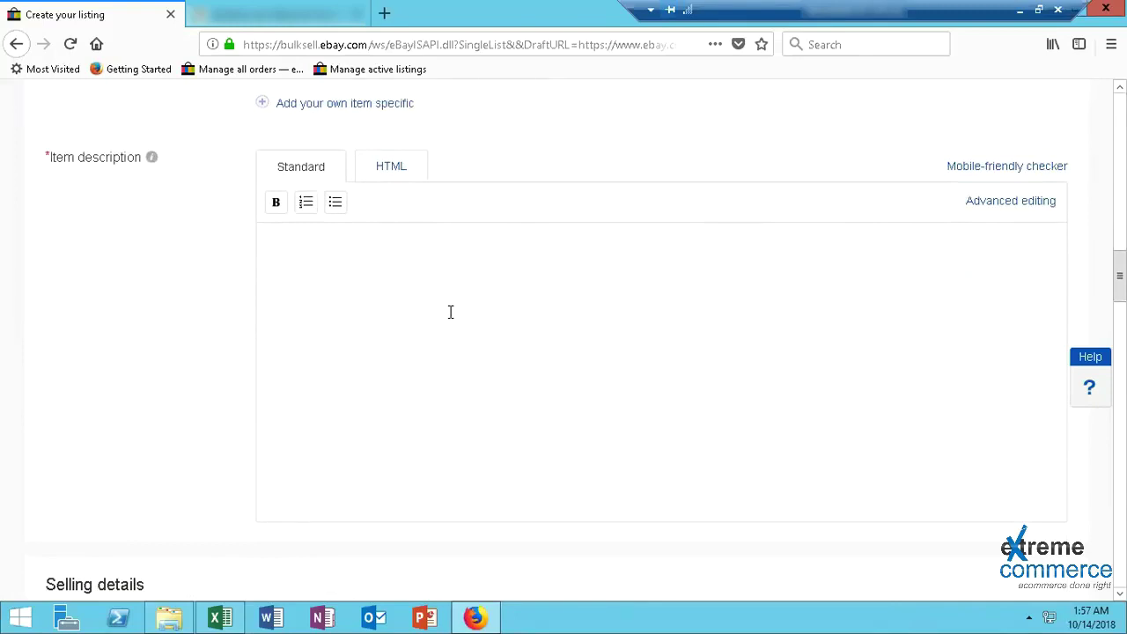
{"action": "scroll", "coordinate": [415, 241], "scroll_direction": "down", "scroll_amount": 2}
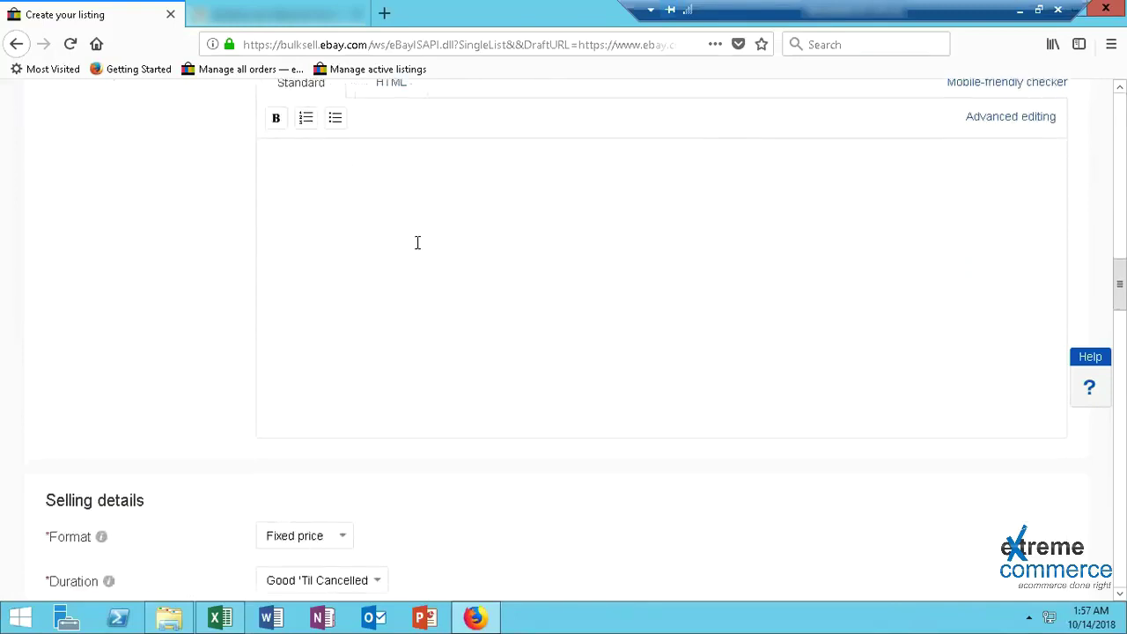
{"action": "scroll", "coordinate": [413, 260], "scroll_direction": "up", "scroll_amount": 2}
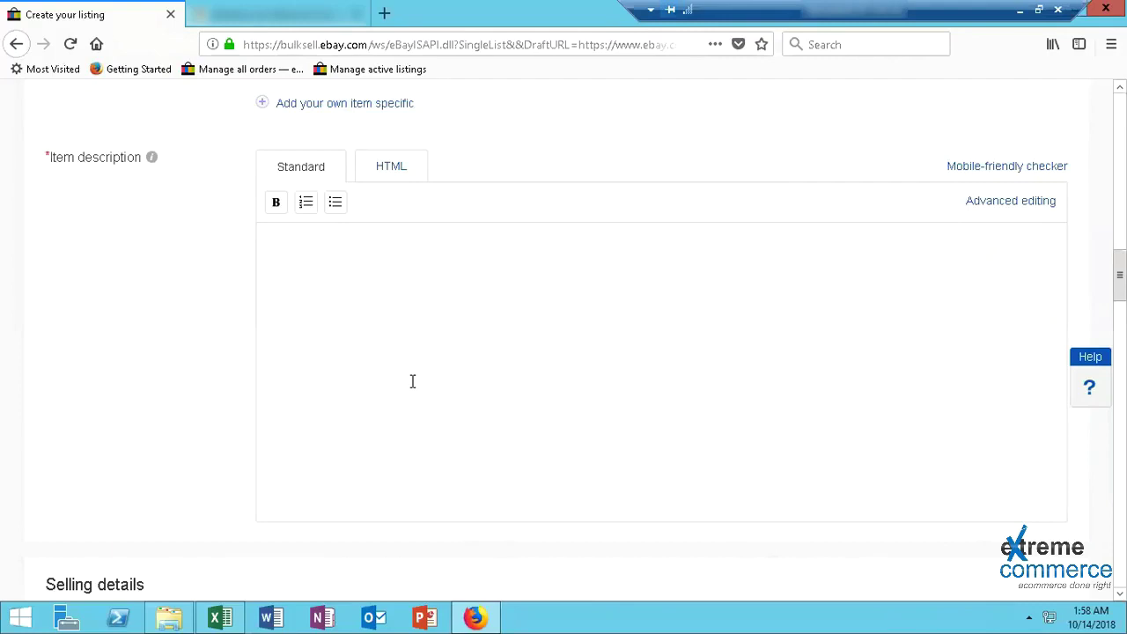
{"action": "left_click", "coordinate": [390, 170]}
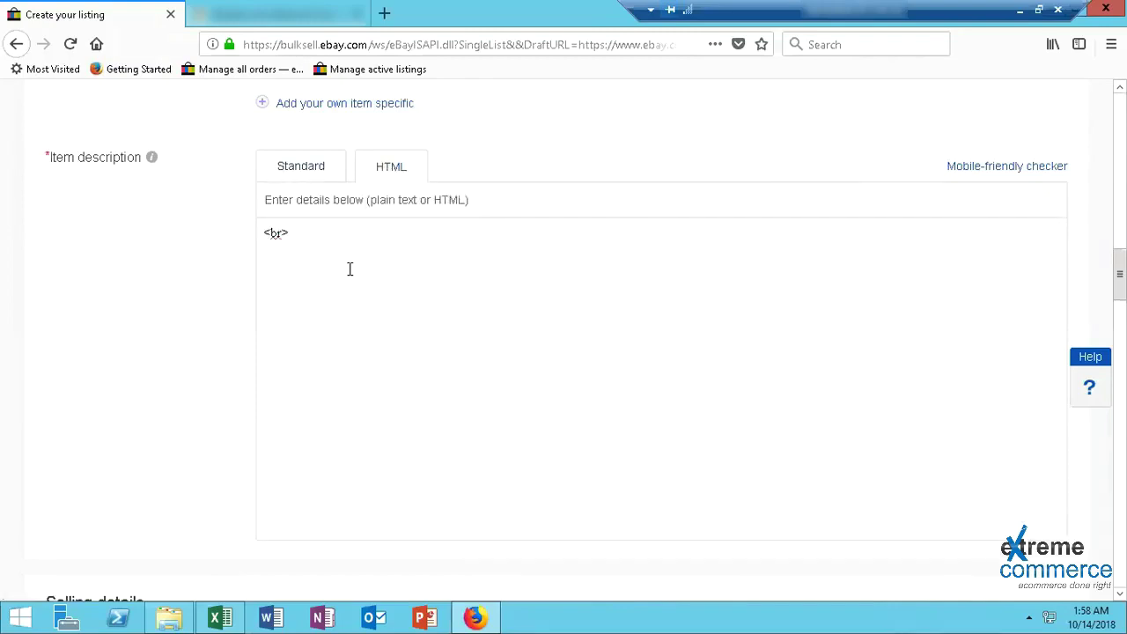
Examine the available format and duration options in the selling details, keeping Fixed price and Good 'Til Cancelled
{"action": "scroll", "coordinate": [350, 268], "scroll_direction": "down", "scroll_amount": 4}
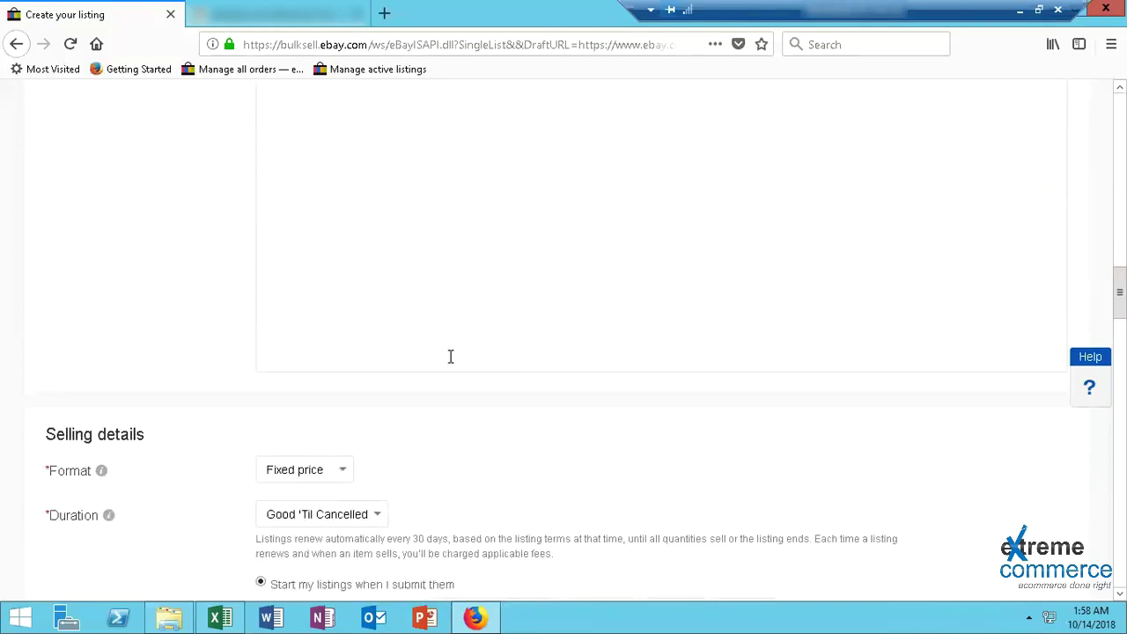
{"action": "scroll", "coordinate": [202, 352], "scroll_direction": "down", "scroll_amount": 4}
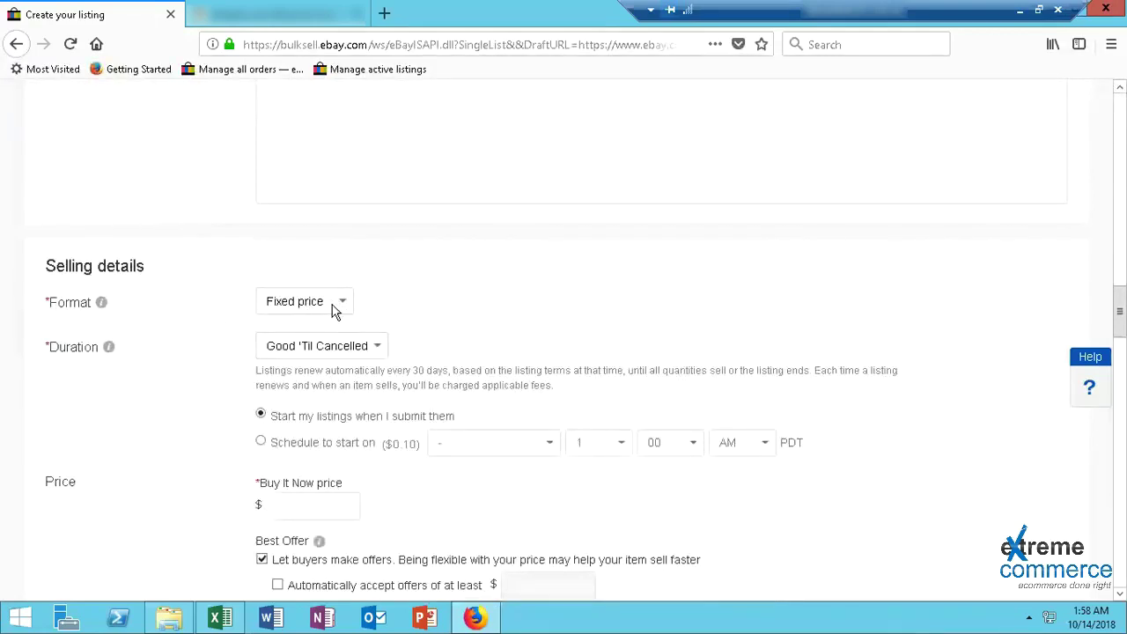
{"action": "left_click", "coordinate": [335, 308]}
{"action": "left_click", "coordinate": [400, 344]}
{"action": "left_click", "coordinate": [296, 352]}
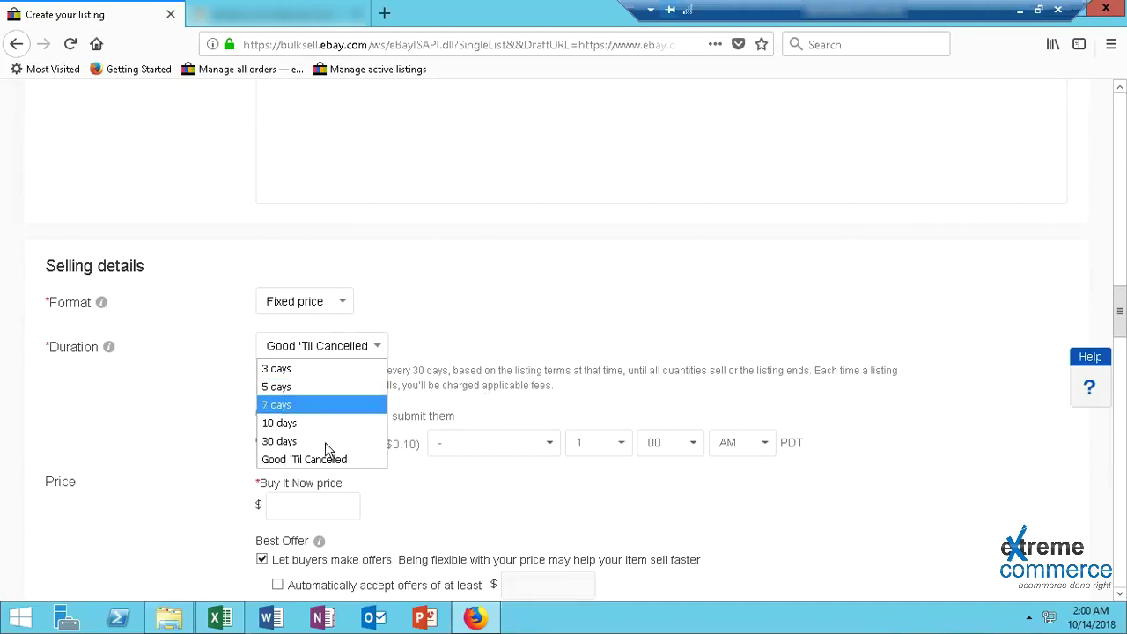
{"action": "left_click", "coordinate": [530, 413]}
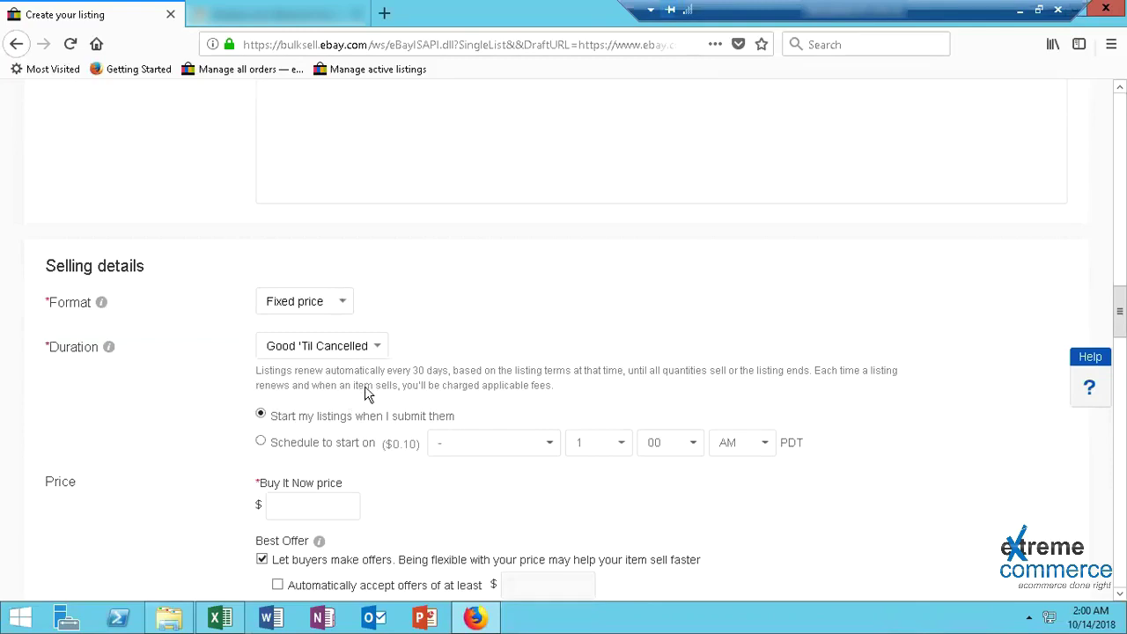
Review the listing start, Buy It Now price, Best Offer and quantity fields in the selling details
{"action": "scroll", "coordinate": [373, 385], "scroll_direction": "down", "scroll_amount": 2}
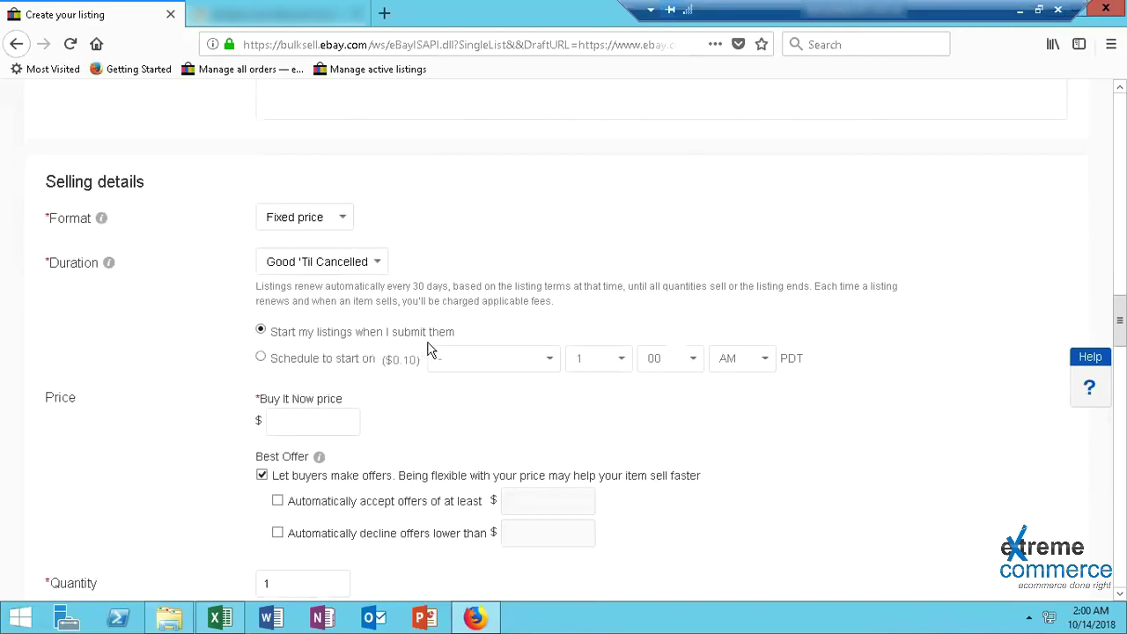
{"action": "left_click", "coordinate": [331, 429]}
{"action": "scroll", "coordinate": [337, 466], "scroll_direction": "down", "scroll_amount": 1}
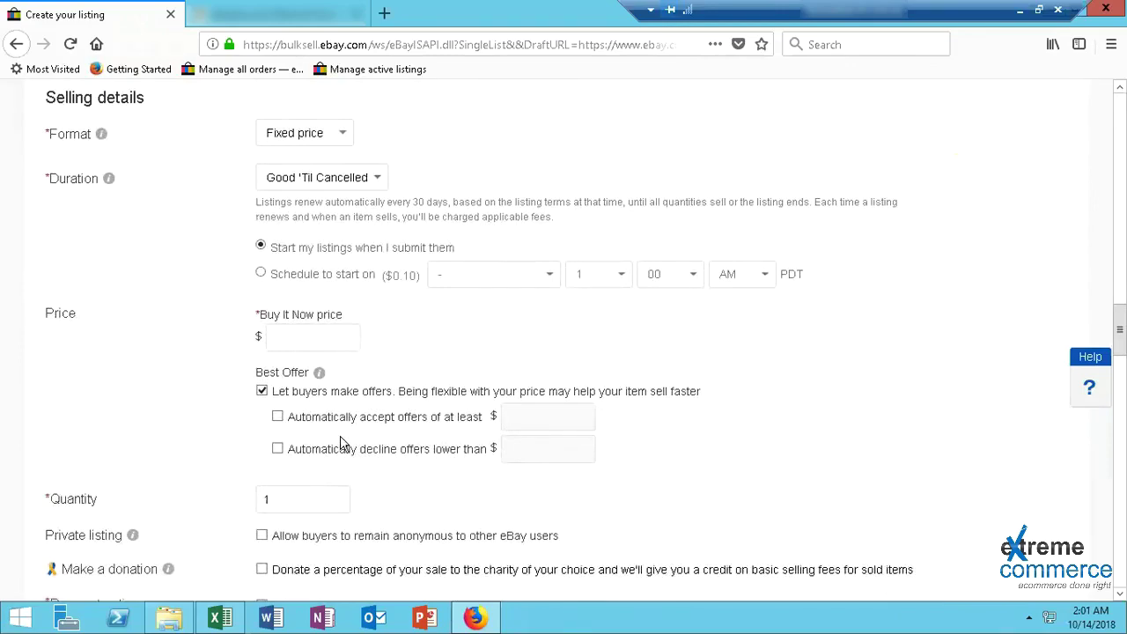
{"action": "scroll", "coordinate": [342, 442], "scroll_direction": "down", "scroll_amount": 1}
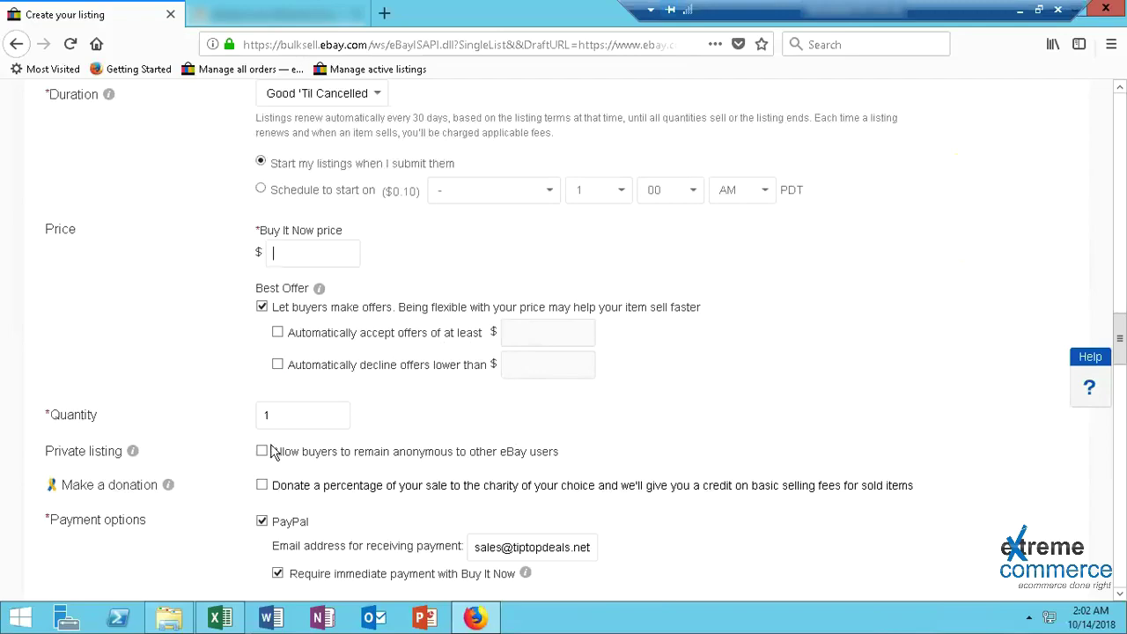
{"action": "scroll", "coordinate": [275, 431], "scroll_direction": "down", "scroll_amount": 1}
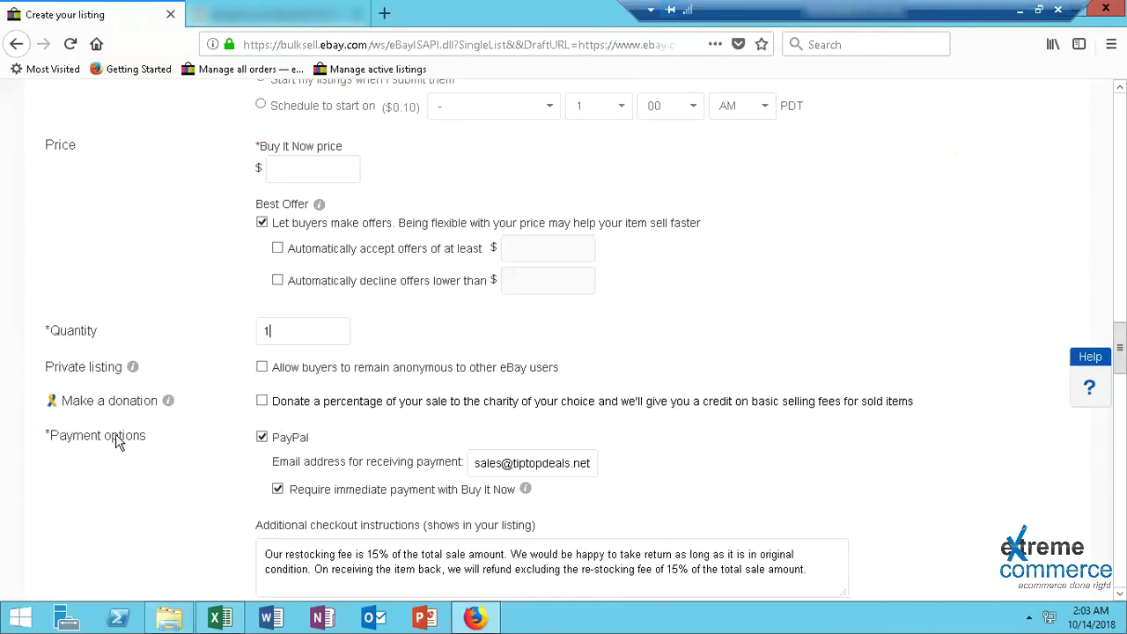
Review the payment options, checkout instructions, sales tax and return options in the selling details
{"action": "scroll", "coordinate": [119, 437], "scroll_direction": "down", "scroll_amount": 2}
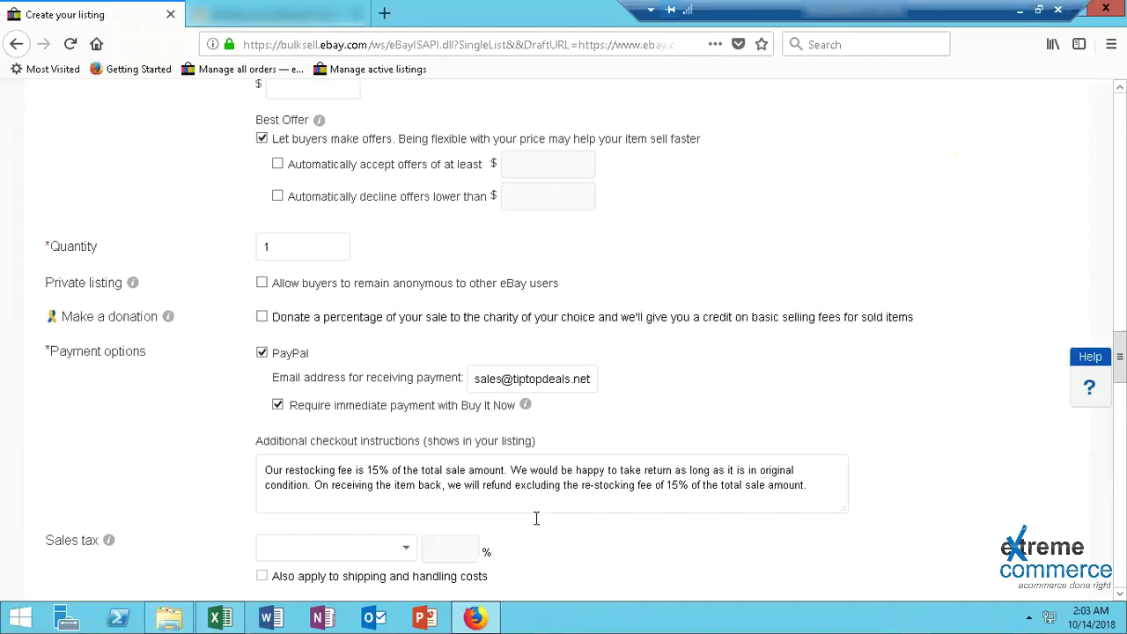
{"action": "scroll", "coordinate": [459, 478], "scroll_direction": "down", "scroll_amount": 2}
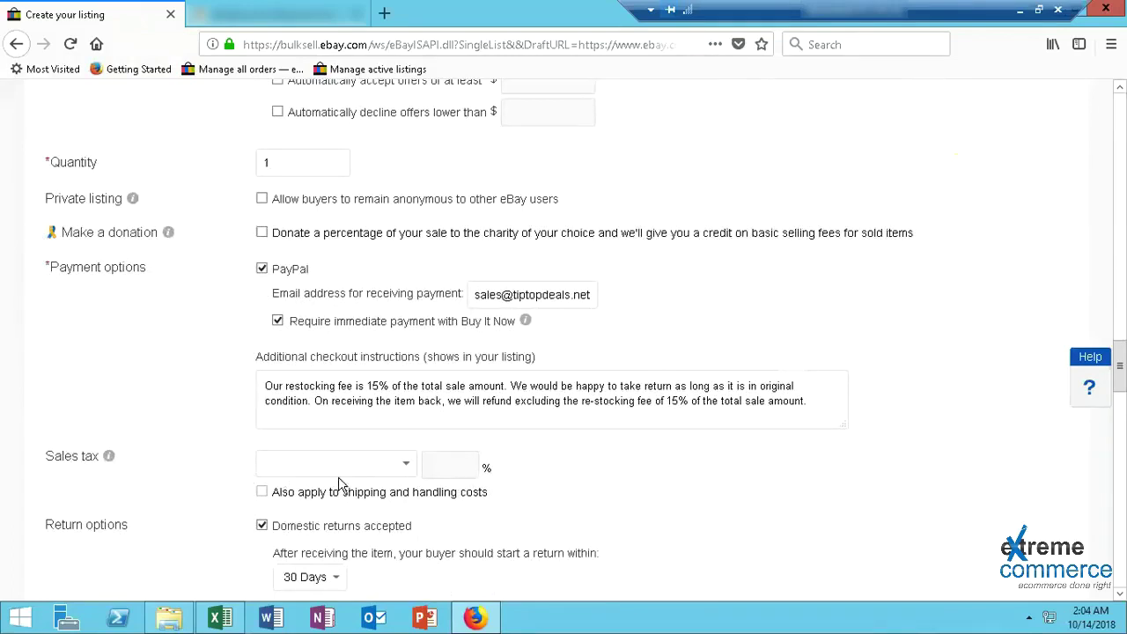
{"action": "scroll", "coordinate": [361, 504], "scroll_direction": "down", "scroll_amount": 4}
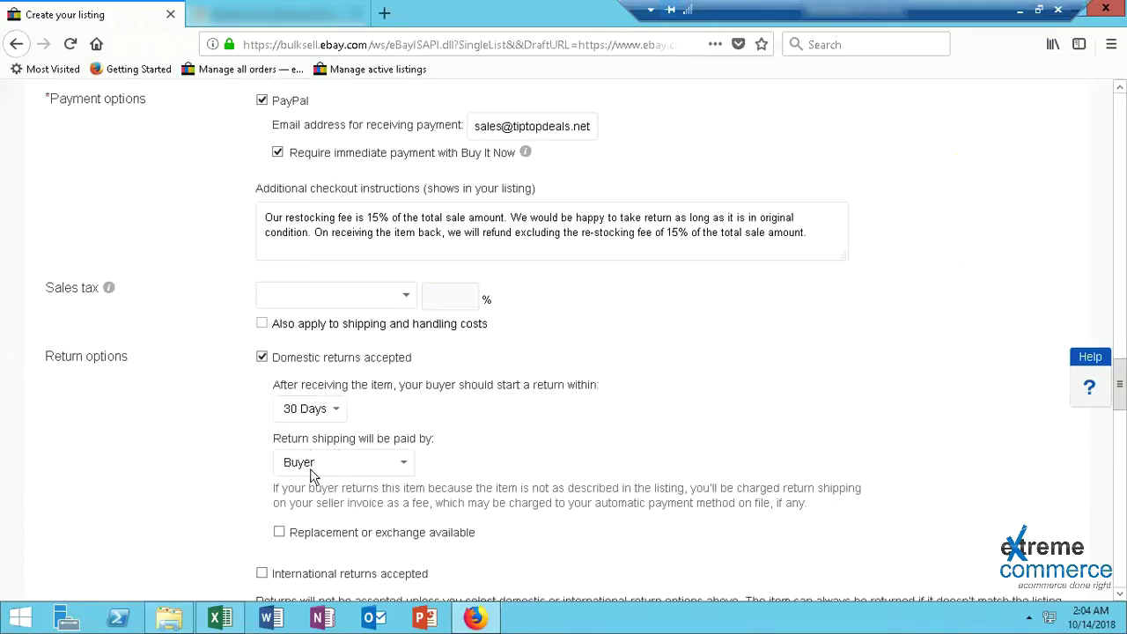
{"action": "scroll", "coordinate": [416, 482], "scroll_direction": "down", "scroll_amount": 5}
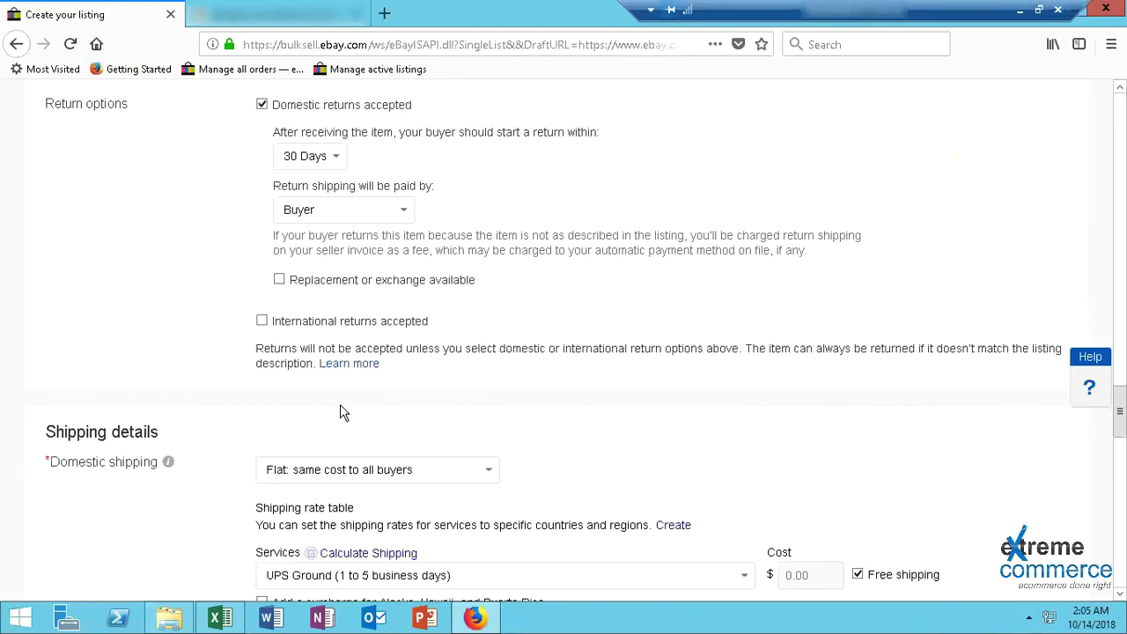
Examine the domestic shipping cost types and available services, keeping Flat: same cost to all buyers and UPS Ground
{"action": "scroll", "coordinate": [450, 273], "scroll_direction": "down", "scroll_amount": 2}
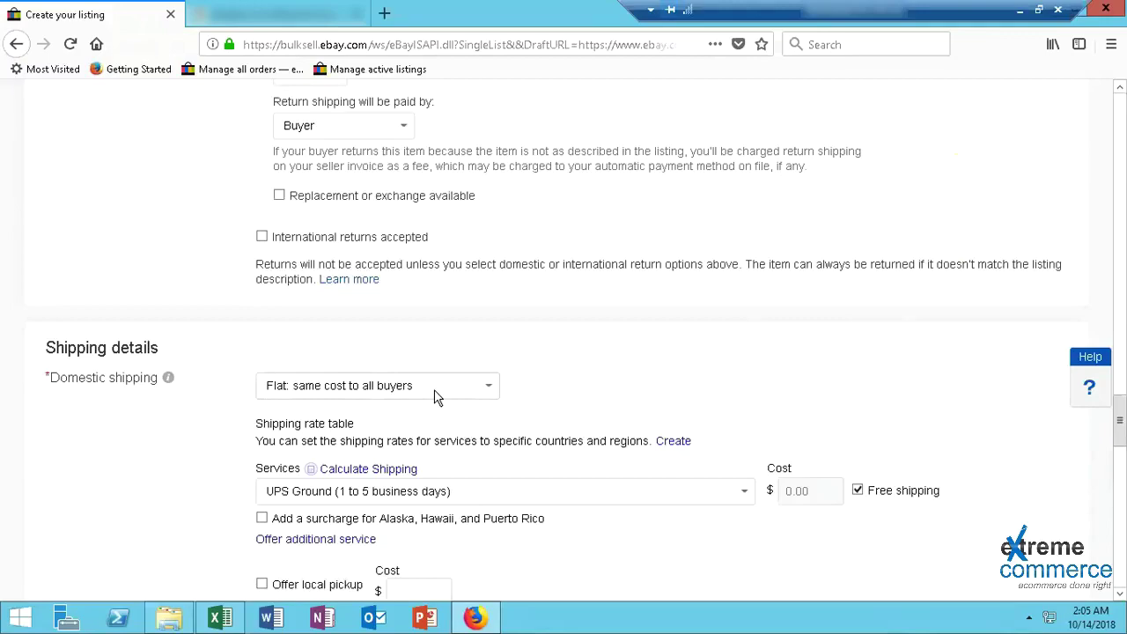
{"action": "scroll", "coordinate": [438, 396], "scroll_direction": "down", "scroll_amount": 2}
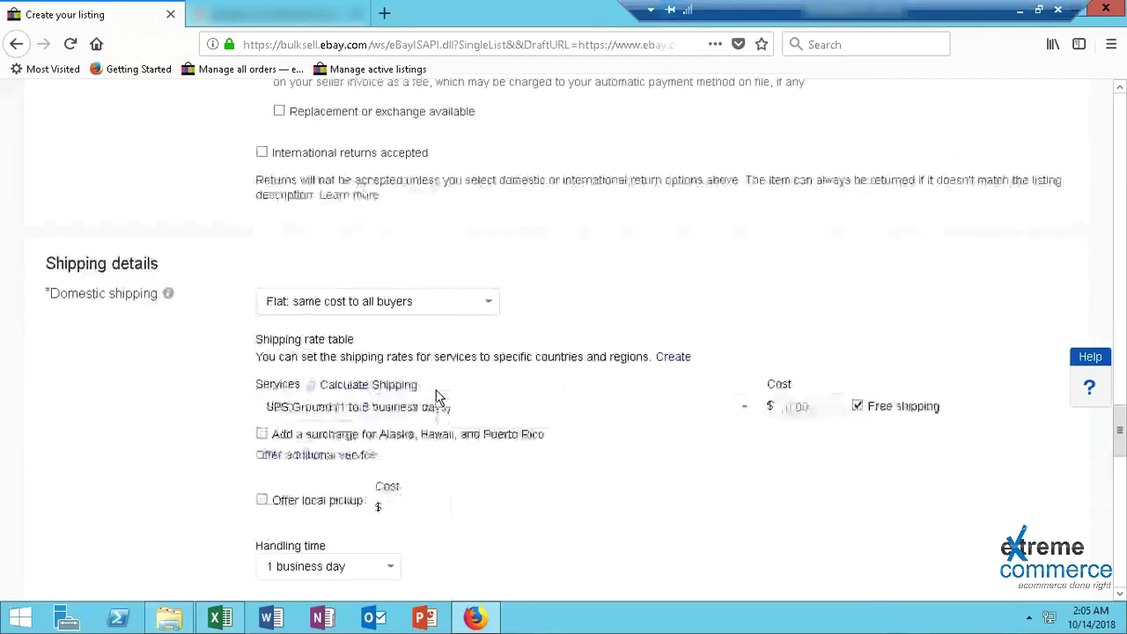
{"action": "left_click", "coordinate": [440, 303]}
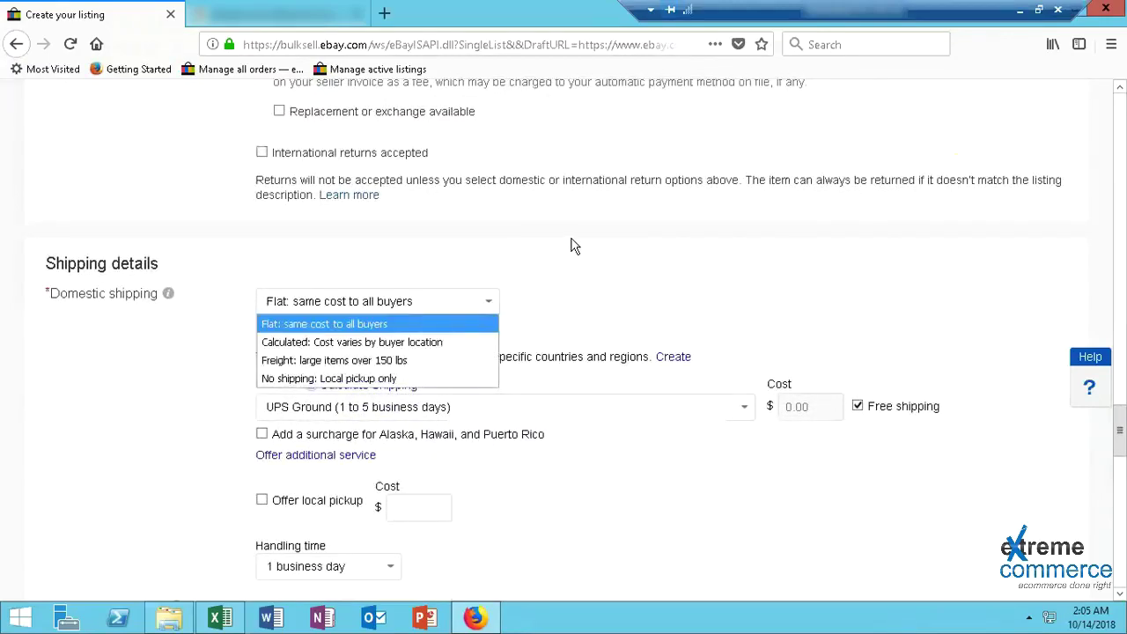
{"action": "left_click", "coordinate": [352, 499]}
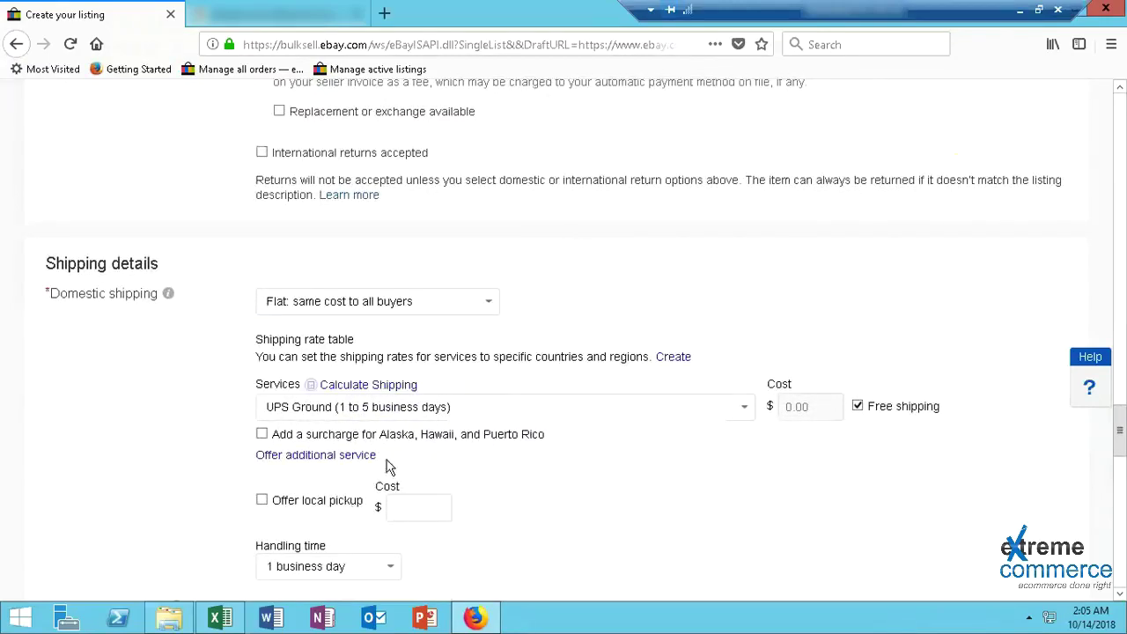
{"action": "left_click", "coordinate": [376, 409]}
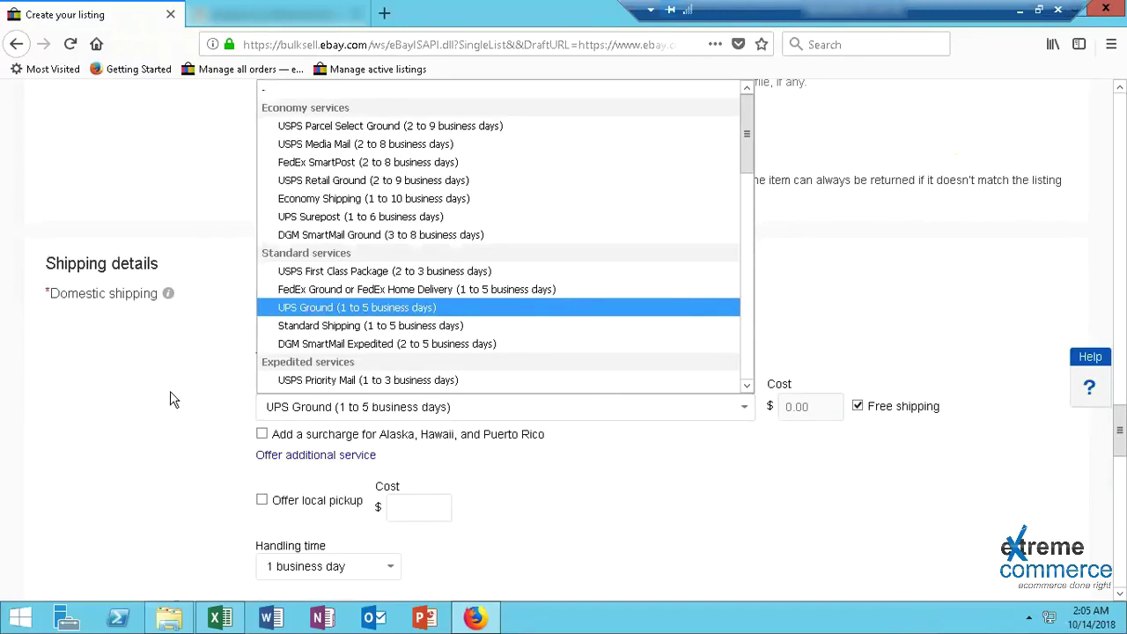
{"action": "left_click", "coordinate": [319, 393]}
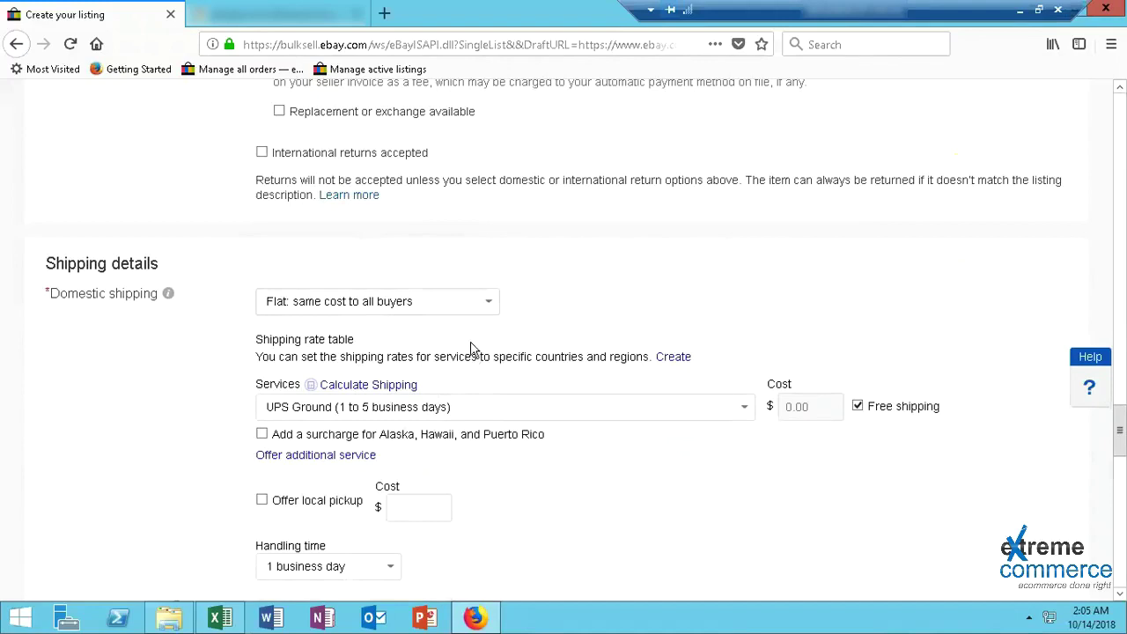
Try turning off free shipping for the domestic service, browse the shipping services through Expedited Shipping, and turn free shipping back on
{"action": "left_click", "coordinate": [858, 411]}
{"action": "left_click", "coordinate": [687, 398]}
{"action": "key", "text": "Down"}
{"action": "key", "text": "Down"}
{"action": "key", "text": "Down"}
{"action": "key", "text": "Down"}
{"action": "key", "text": "Down"}
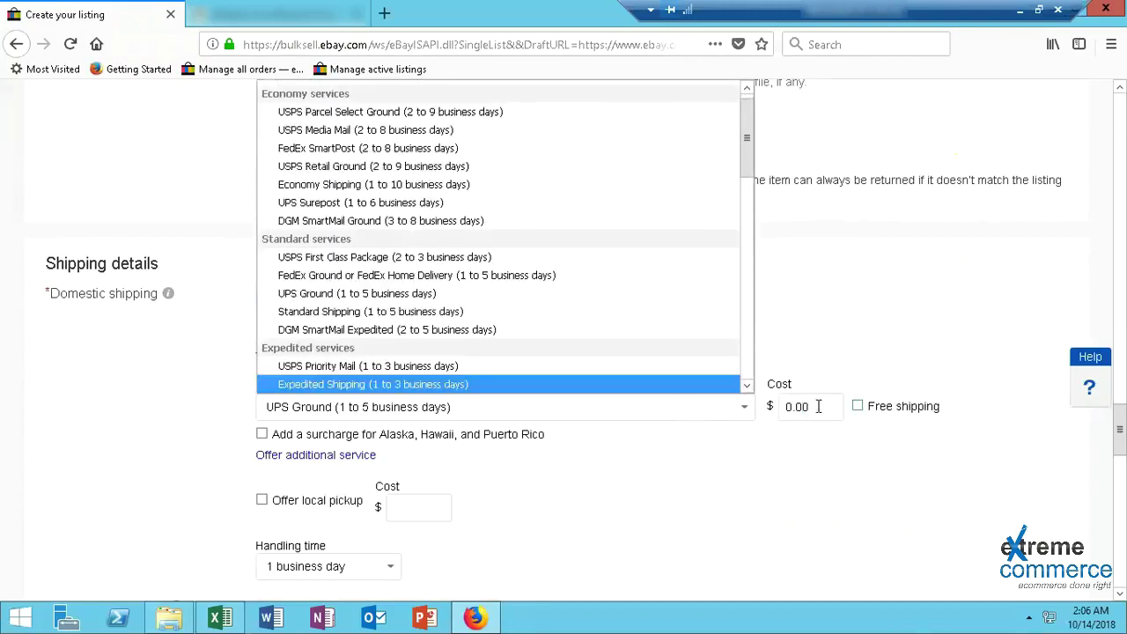
{"action": "key", "text": "Escape"}
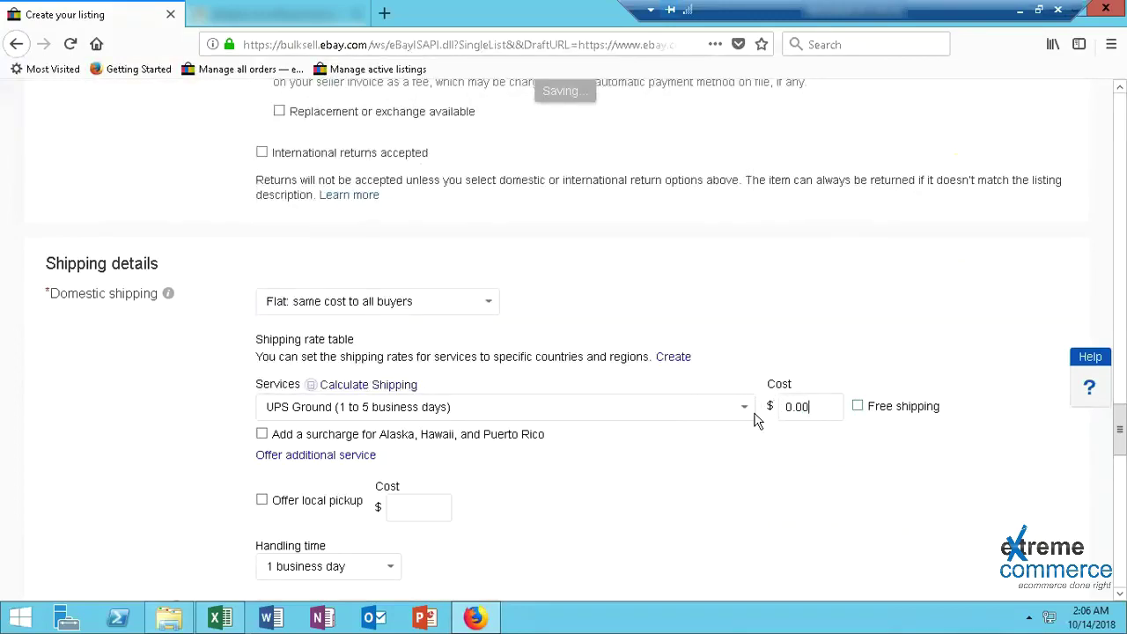
{"action": "left_click", "coordinate": [857, 407]}
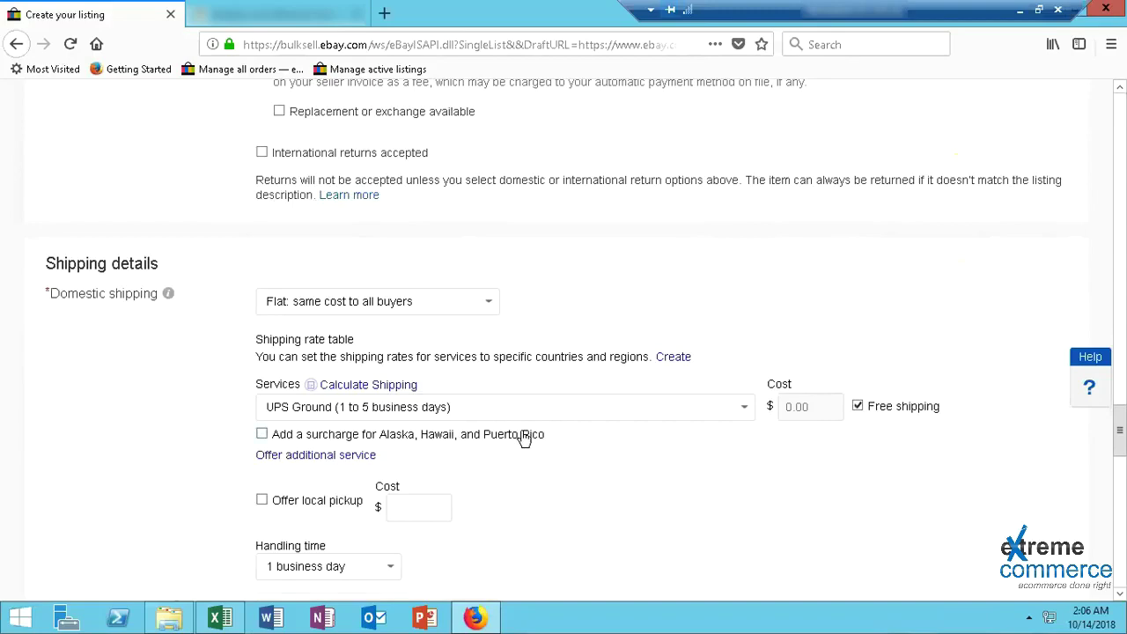
Enable the surcharge for Alaska, Hawaii, and Puerto Rico, and deselect Canada, Mexico and Brazil from the additional ship-to locations
{"action": "left_click", "coordinate": [304, 436]}
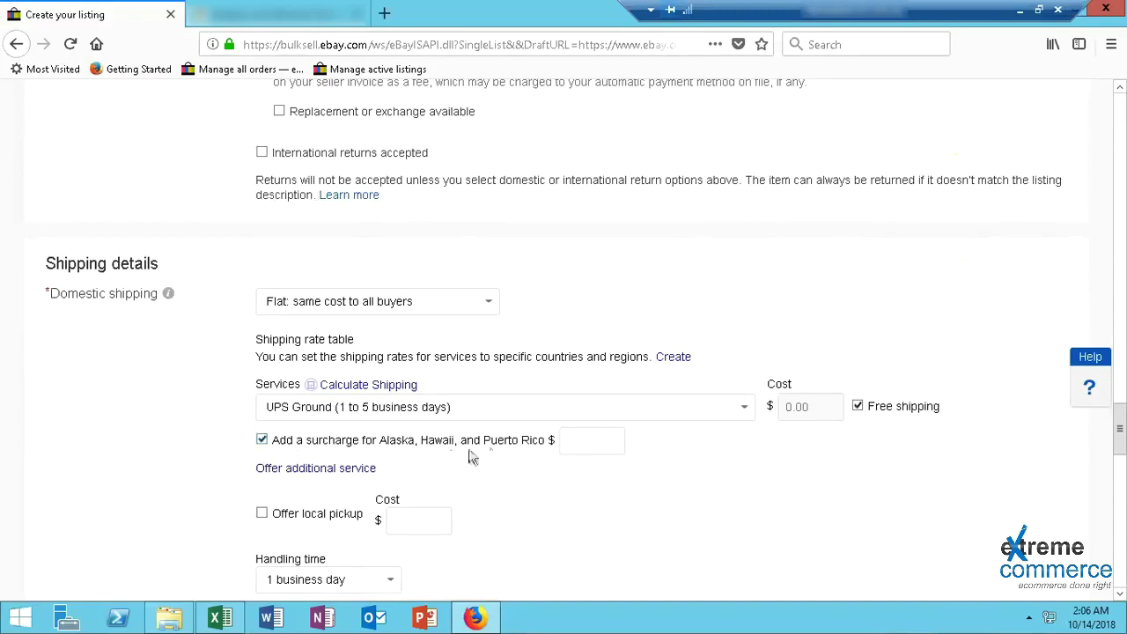
{"action": "scroll", "coordinate": [408, 498], "scroll_direction": "down", "scroll_amount": 3}
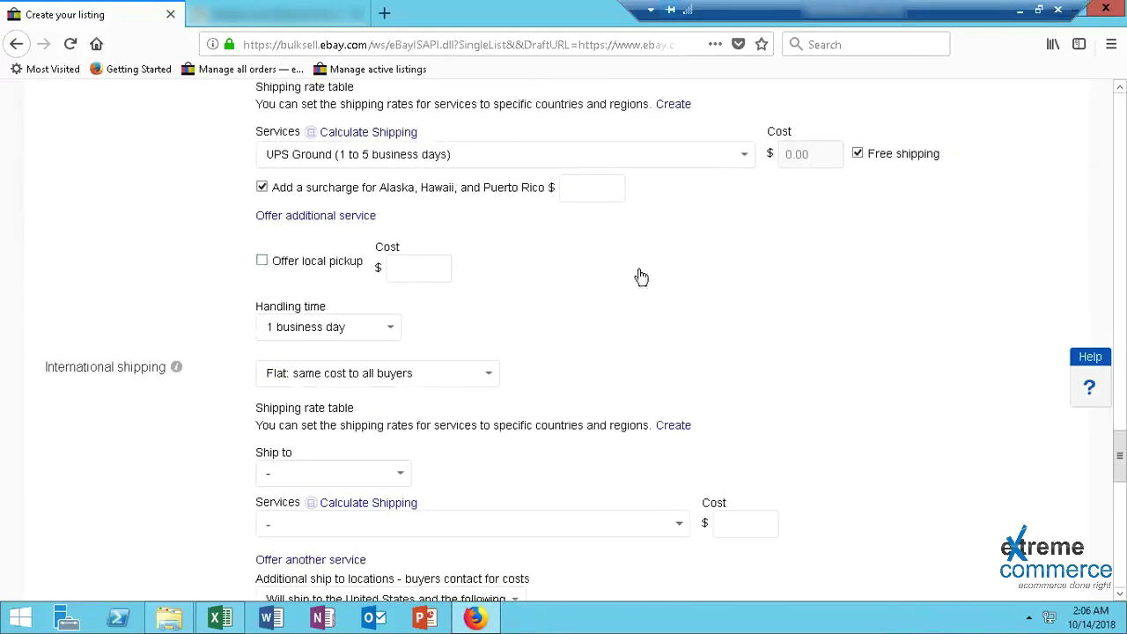
{"action": "scroll", "coordinate": [405, 392], "scroll_direction": "down", "scroll_amount": 3}
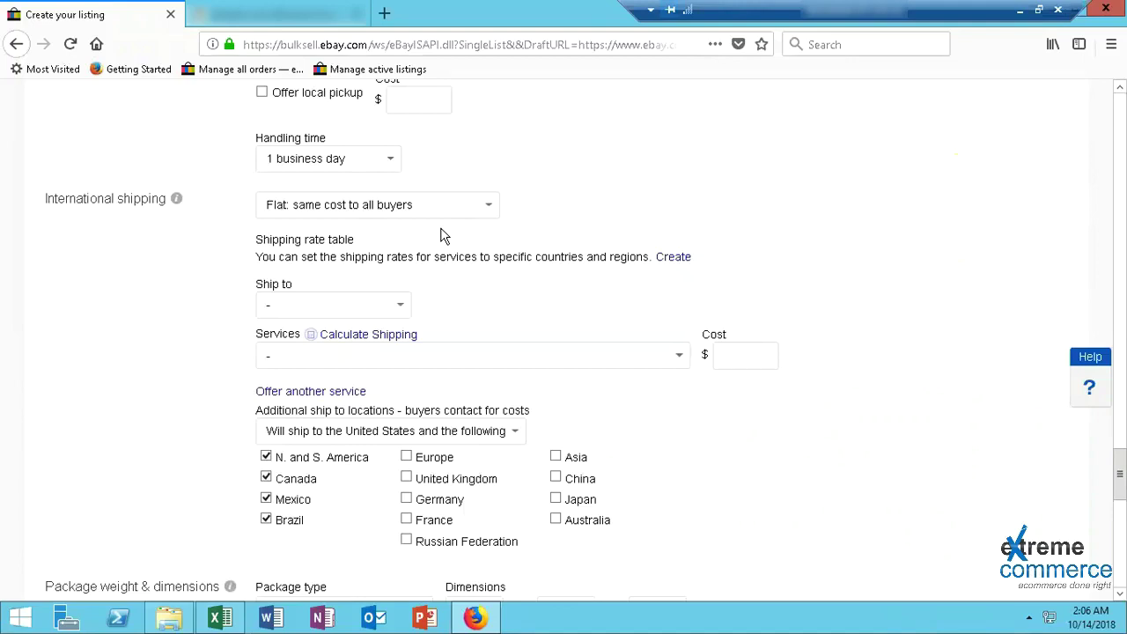
{"action": "left_click", "coordinate": [266, 477]}
{"action": "left_click", "coordinate": [266, 499]}
{"action": "left_click", "coordinate": [266, 521]}
Review the package weight and dimensions, excluded locations, item location, Promoted Listings and fees down to the listing submission options
{"action": "scroll", "coordinate": [490, 473], "scroll_direction": "down", "scroll_amount": 3}
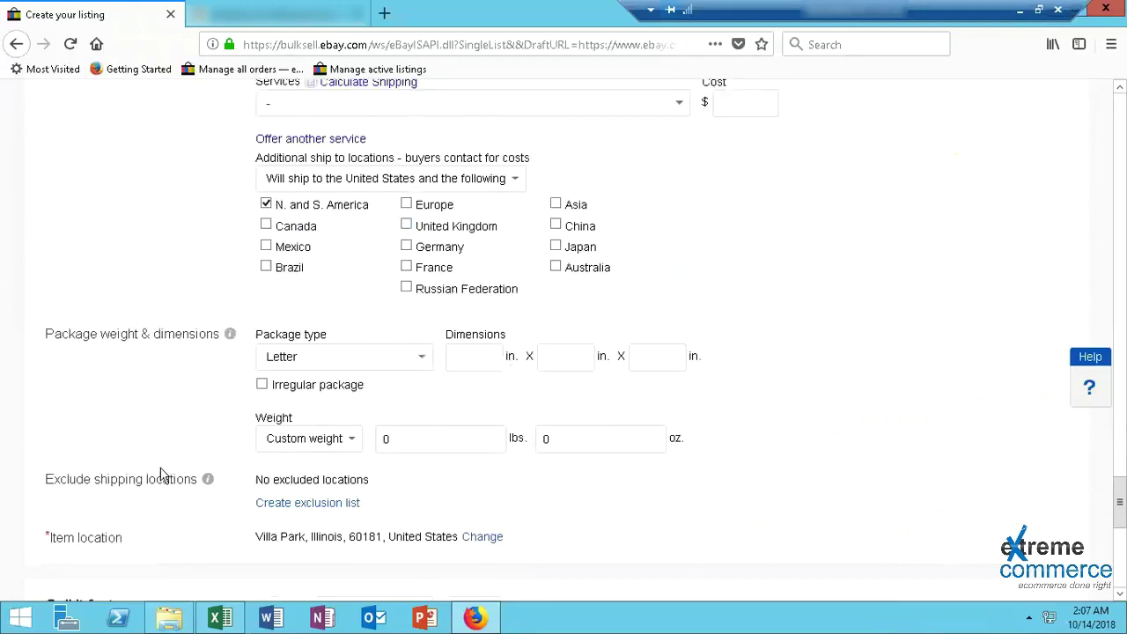
{"action": "scroll", "coordinate": [161, 475], "scroll_direction": "down", "scroll_amount": 4}
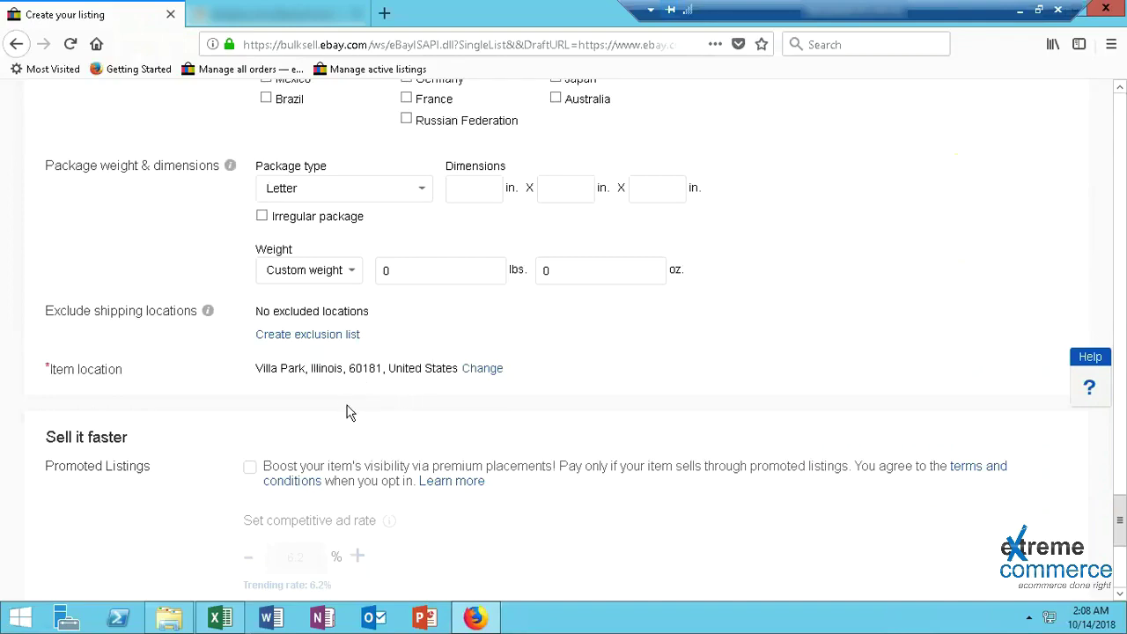
{"action": "scroll", "coordinate": [269, 404], "scroll_direction": "down", "scroll_amount": 1}
{"action": "scroll", "coordinate": [258, 395], "scroll_direction": "down", "scroll_amount": 3}
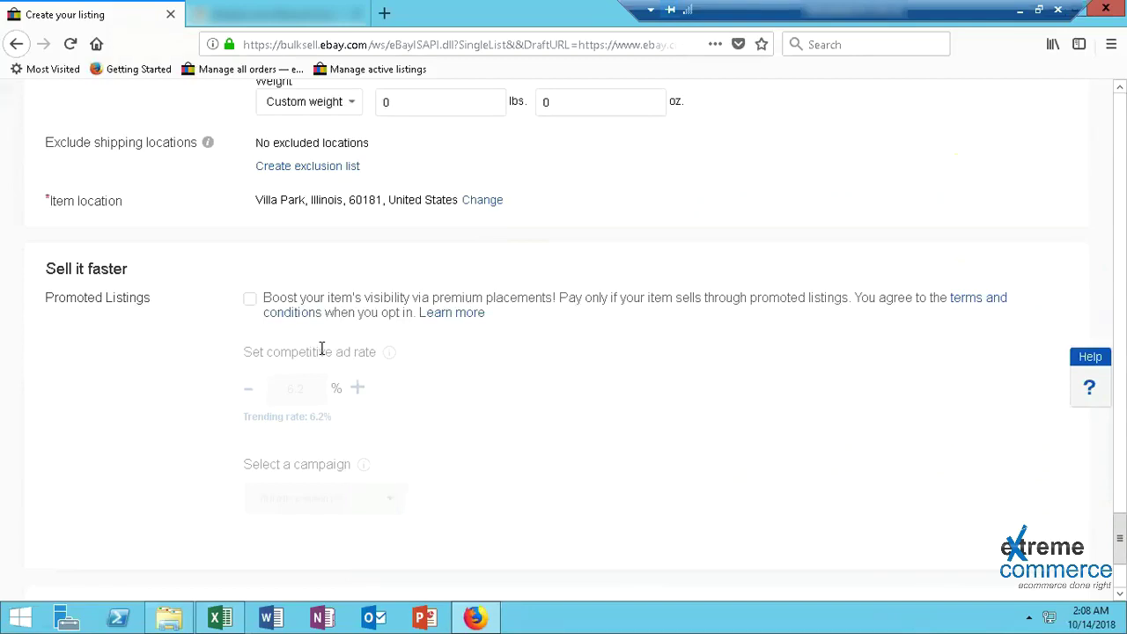
{"action": "scroll", "coordinate": [377, 370], "scroll_direction": "down", "scroll_amount": 1}
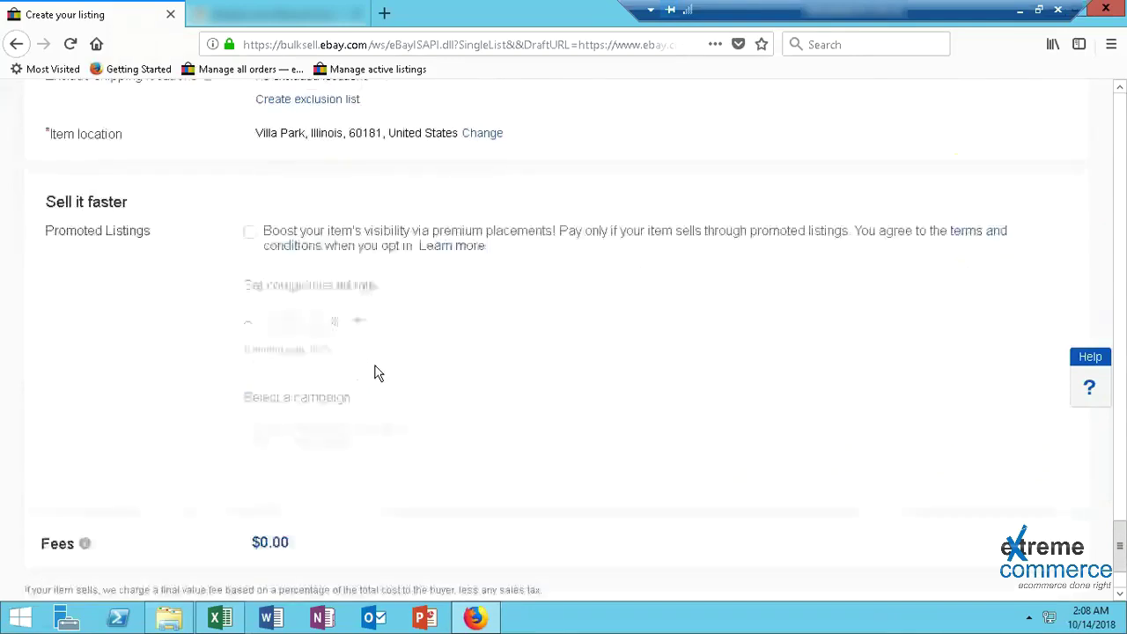
{"action": "scroll", "coordinate": [376, 374], "scroll_direction": "down", "scroll_amount": 2}
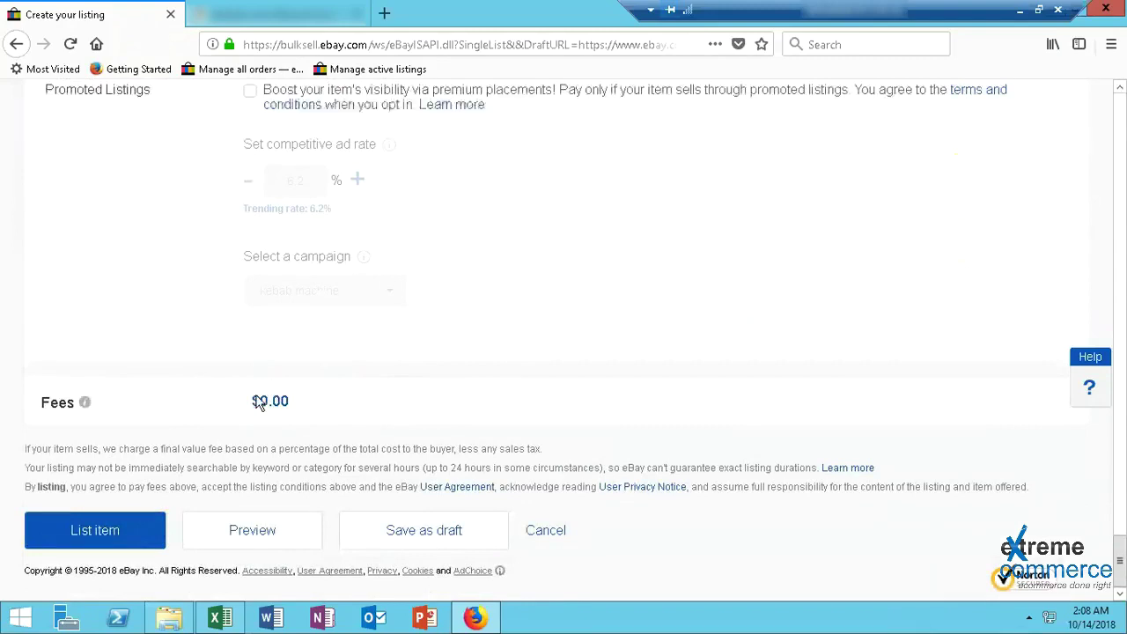